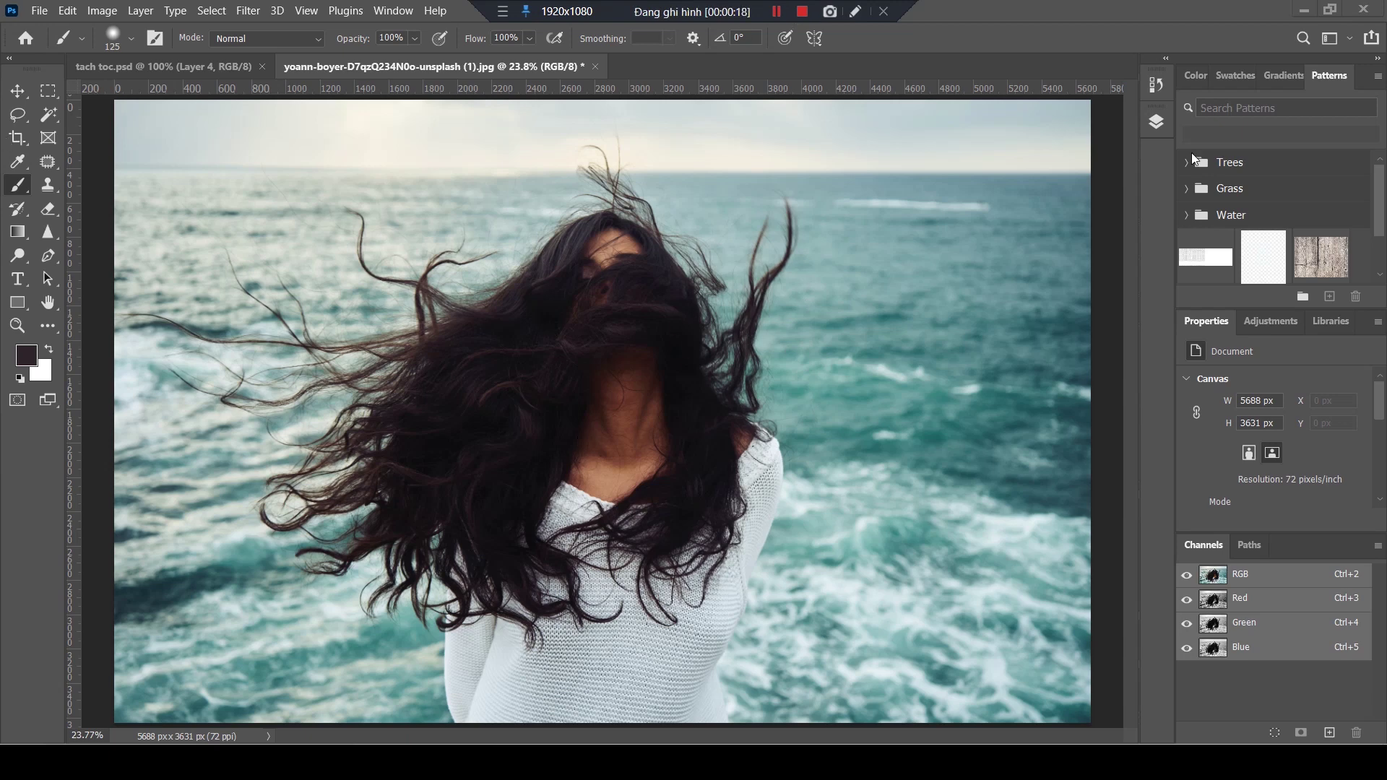
- Duplicate the Background layer into a Background copy layer from the Layers panel
click(1157, 122)
drag(1019, 230, 1084, 632)
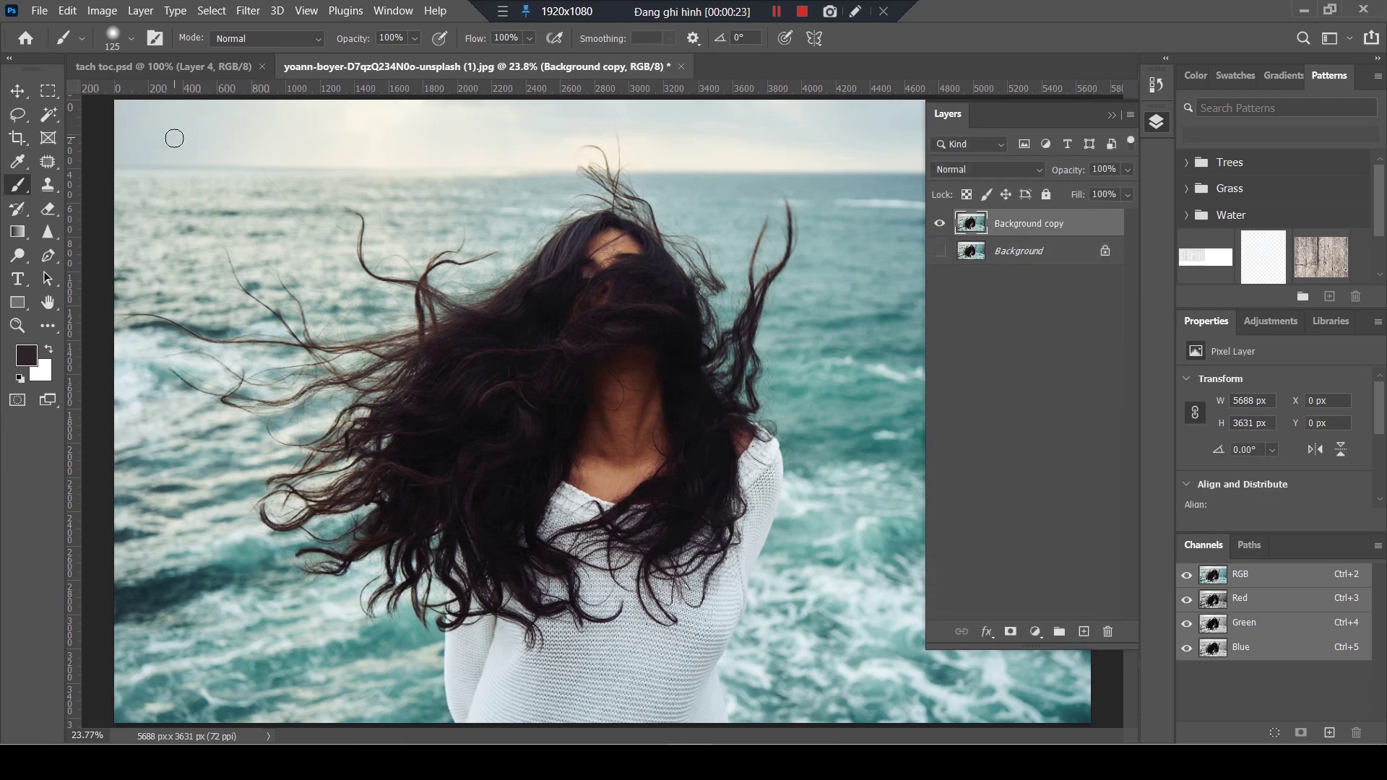
click(20, 91)
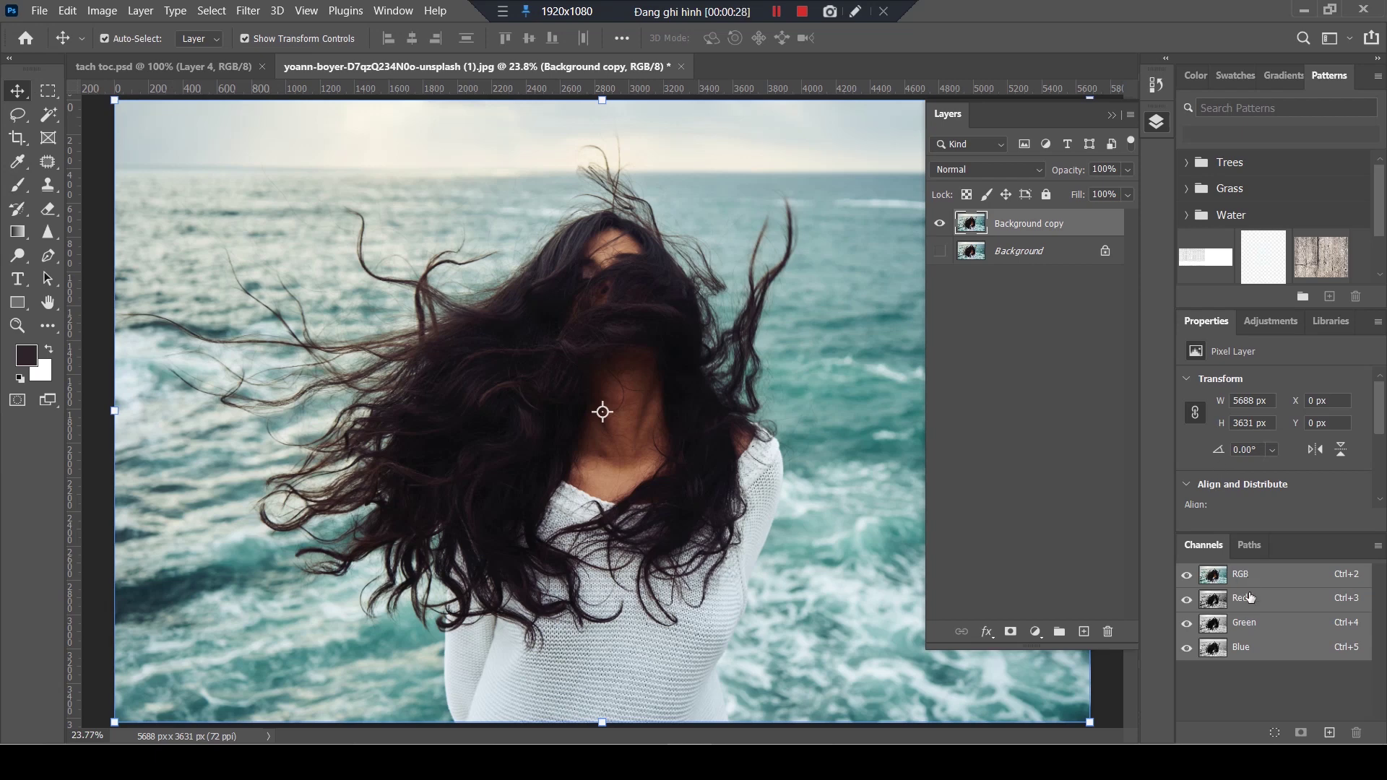
- Apply the Quick Actions Remove Background to Background copy so the sea is masked out
scroll(1261, 506, down, 2)
scroll(1262, 481, down, 2)
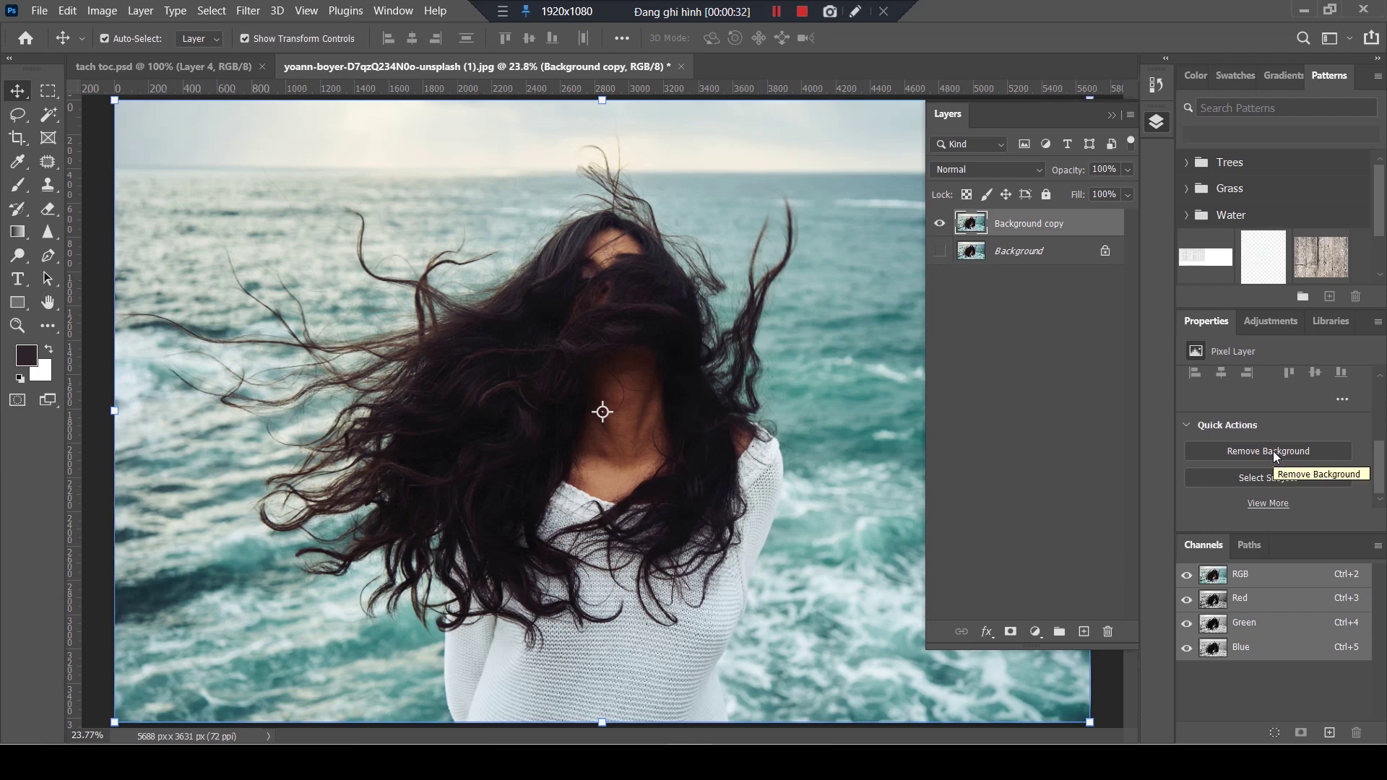
click(1272, 451)
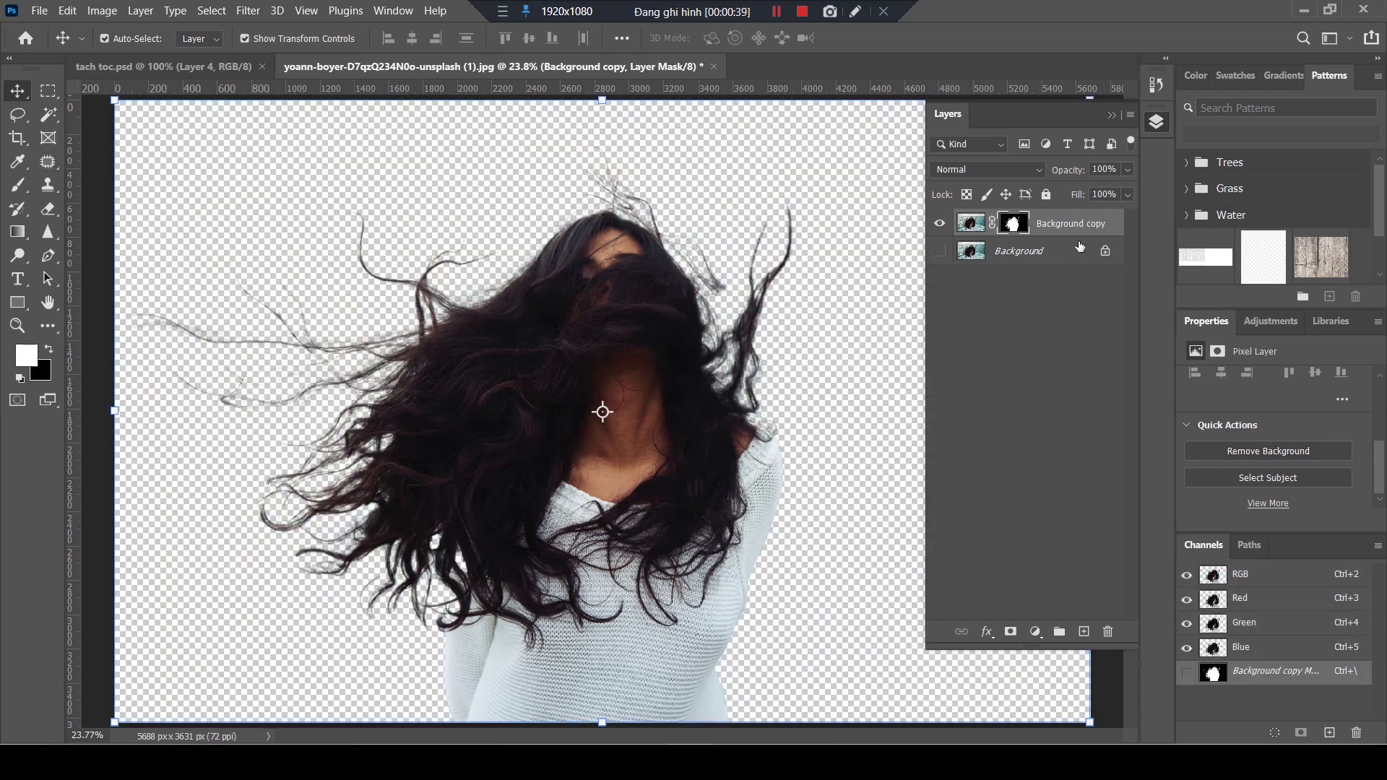
- Add a light blue (#7edcff) Solid Color fill layer and move it below Background copy
click(1037, 634)
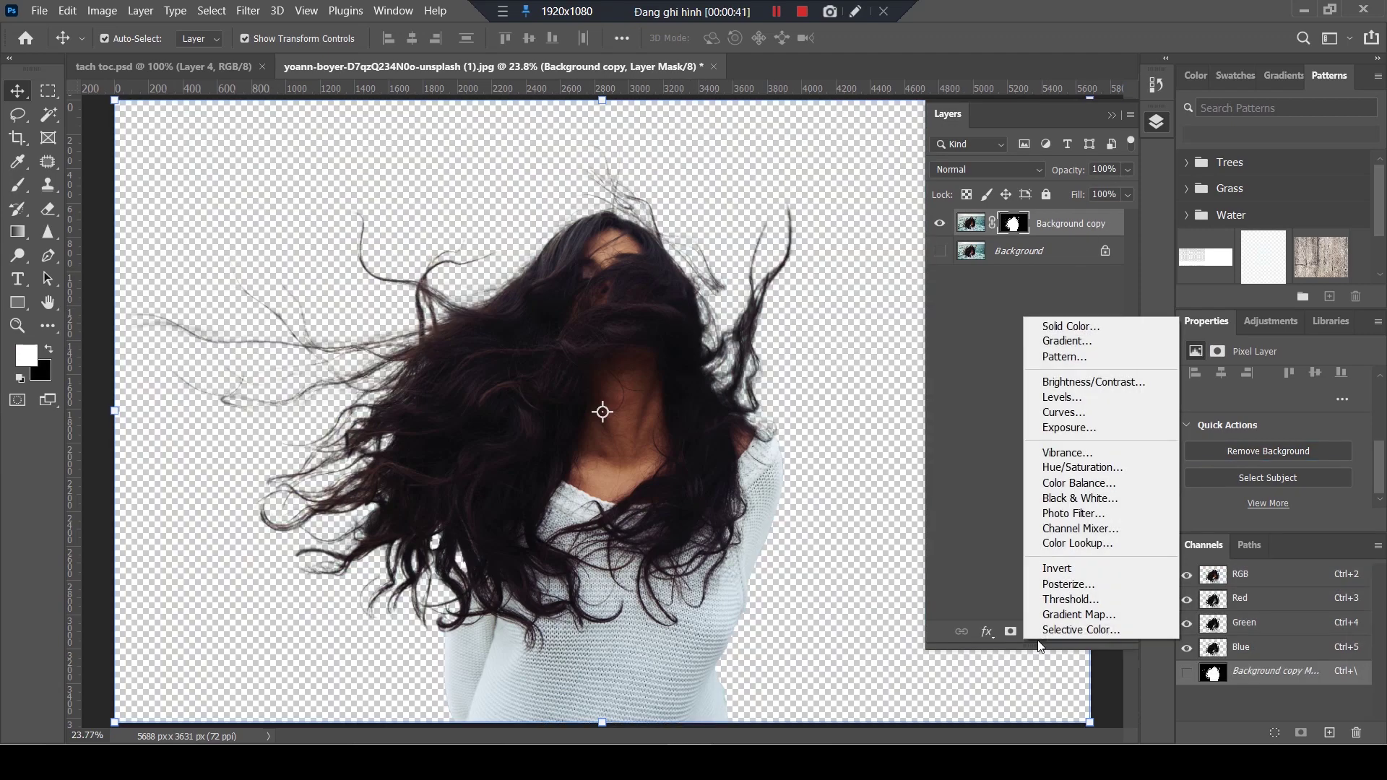
click(1103, 329)
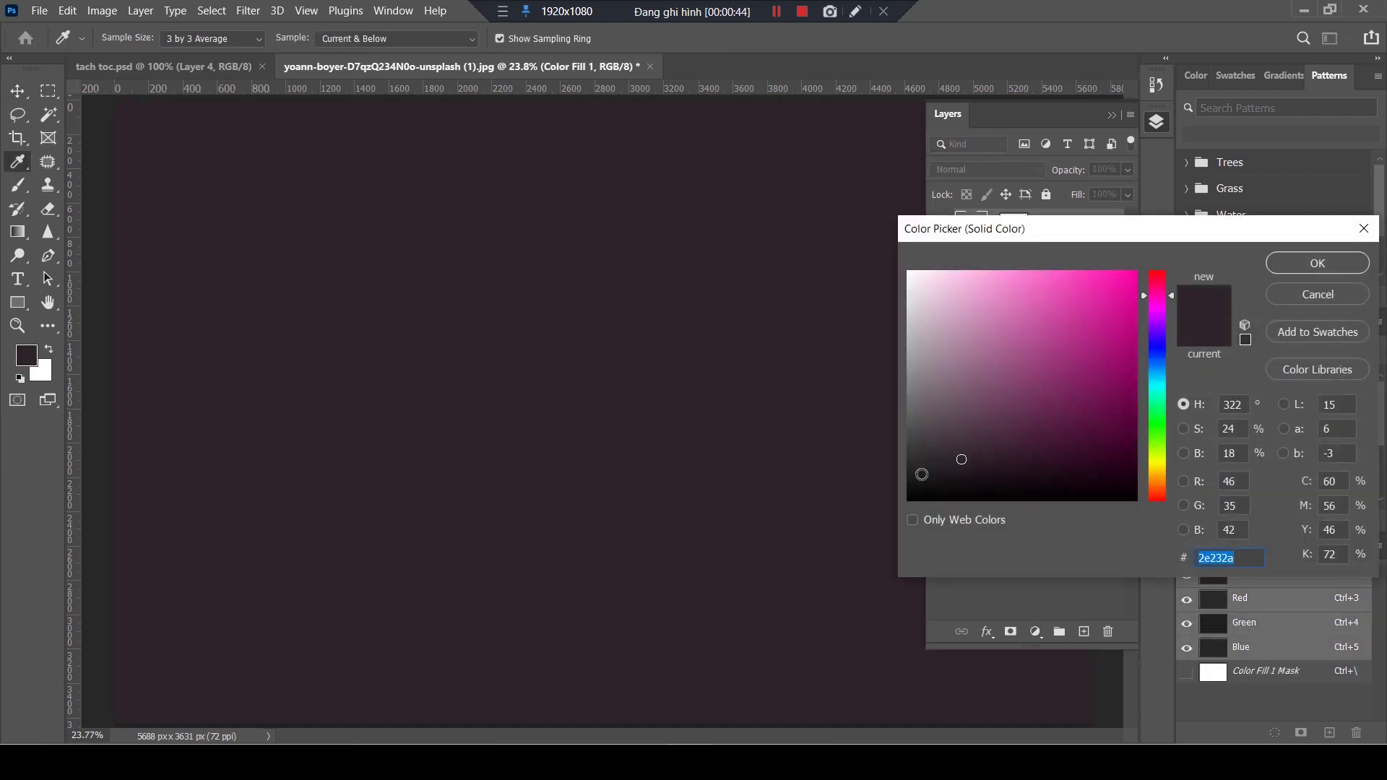
drag(922, 473, 965, 481)
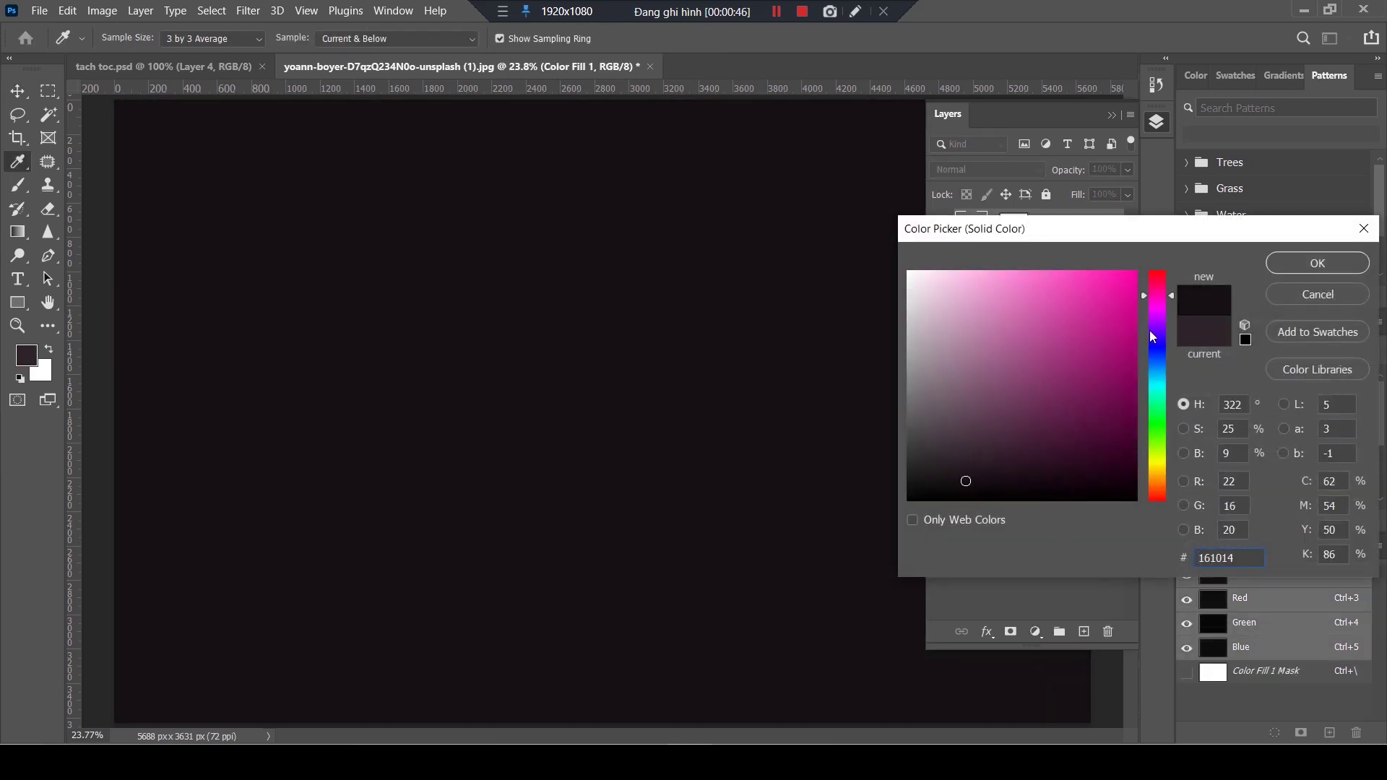
drag(1153, 337, 1152, 379)
click(1027, 270)
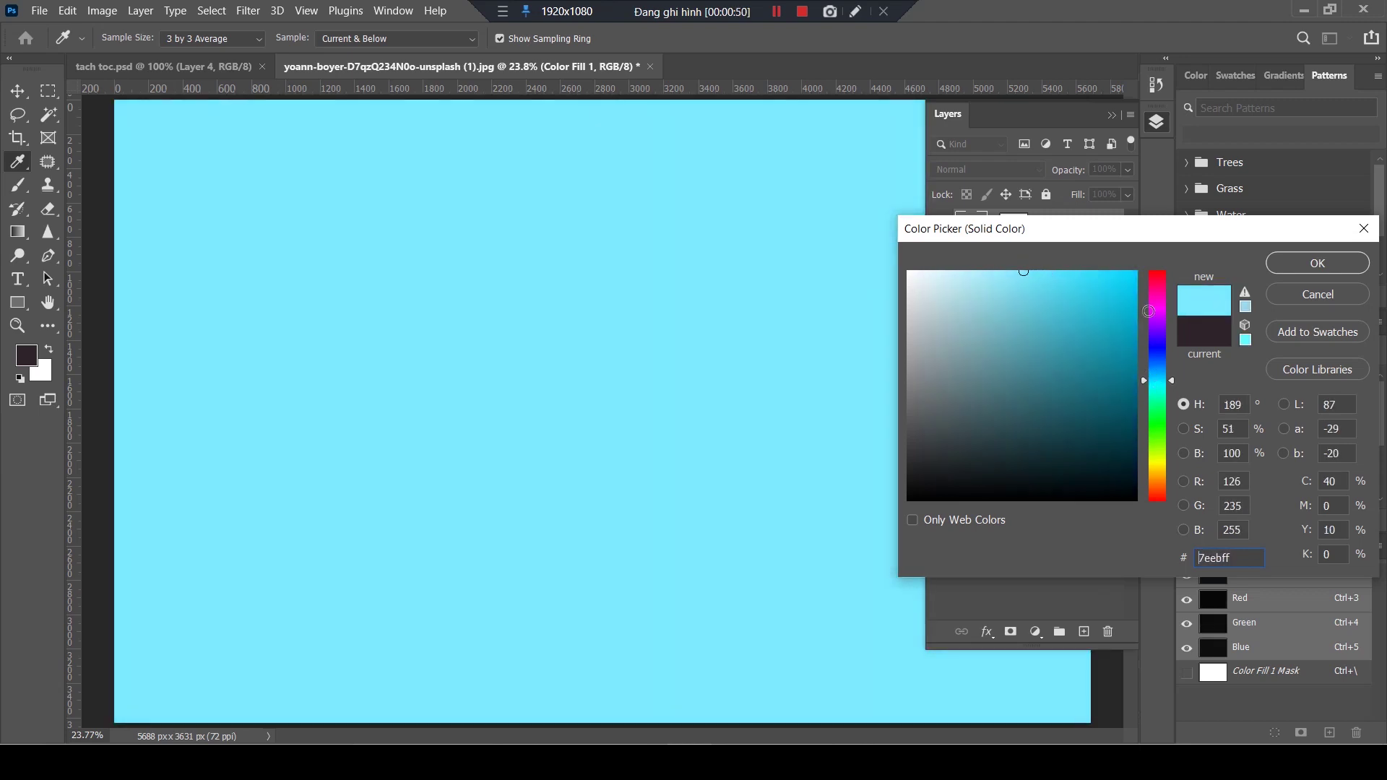
drag(1155, 379, 1155, 375)
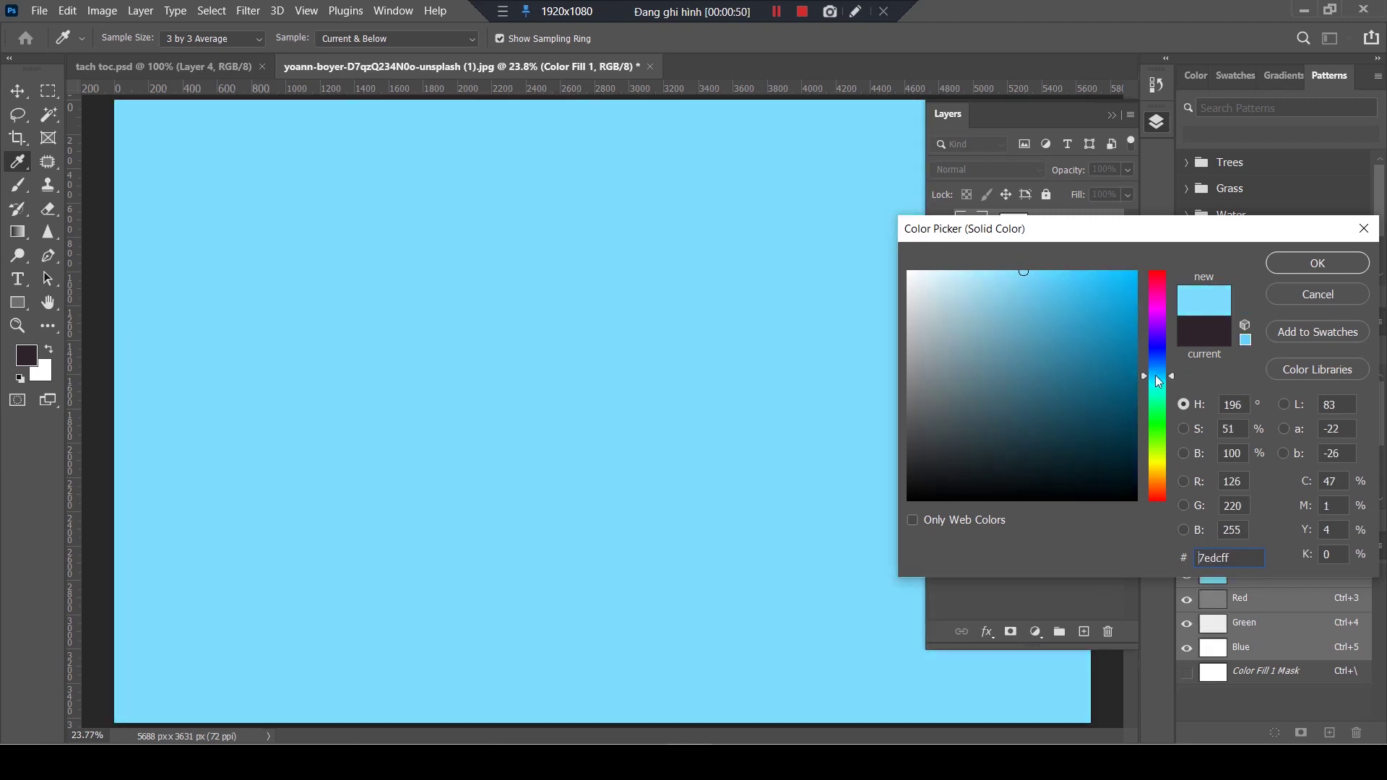
click(1335, 266)
drag(1092, 226, 1080, 270)
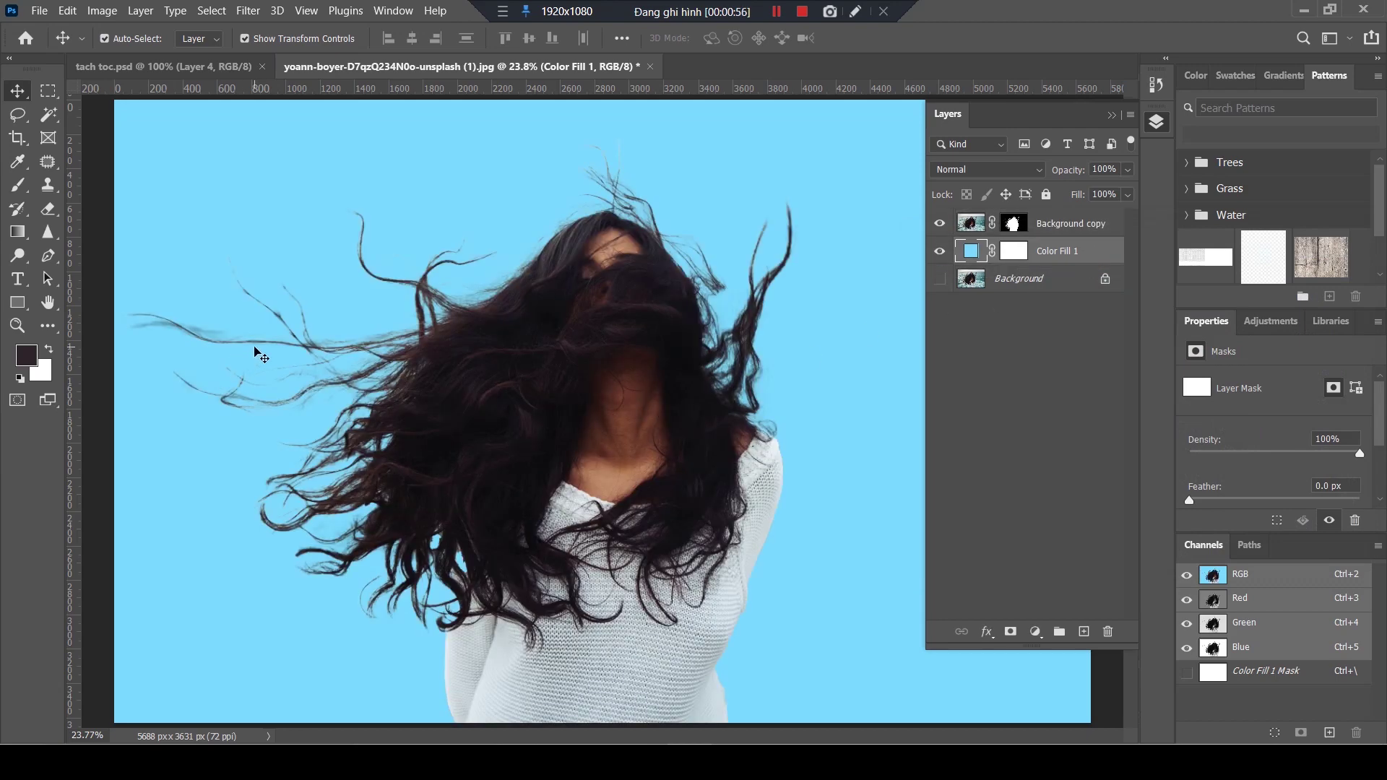
- Zoom in to inspect the hair and sweater edges, then target the Background copy layer mask
alt+scroll(369, 304, up, 3)
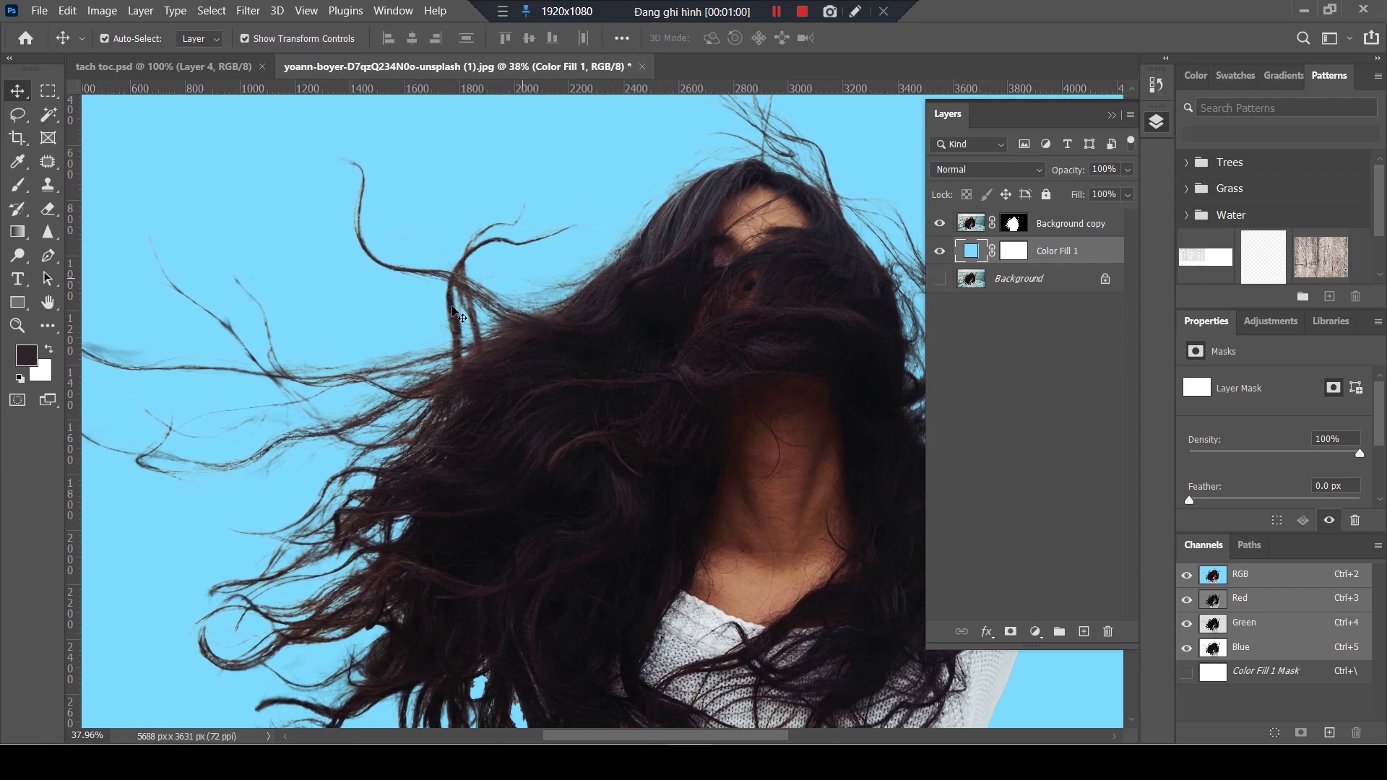
drag(185, 348, 233, 200)
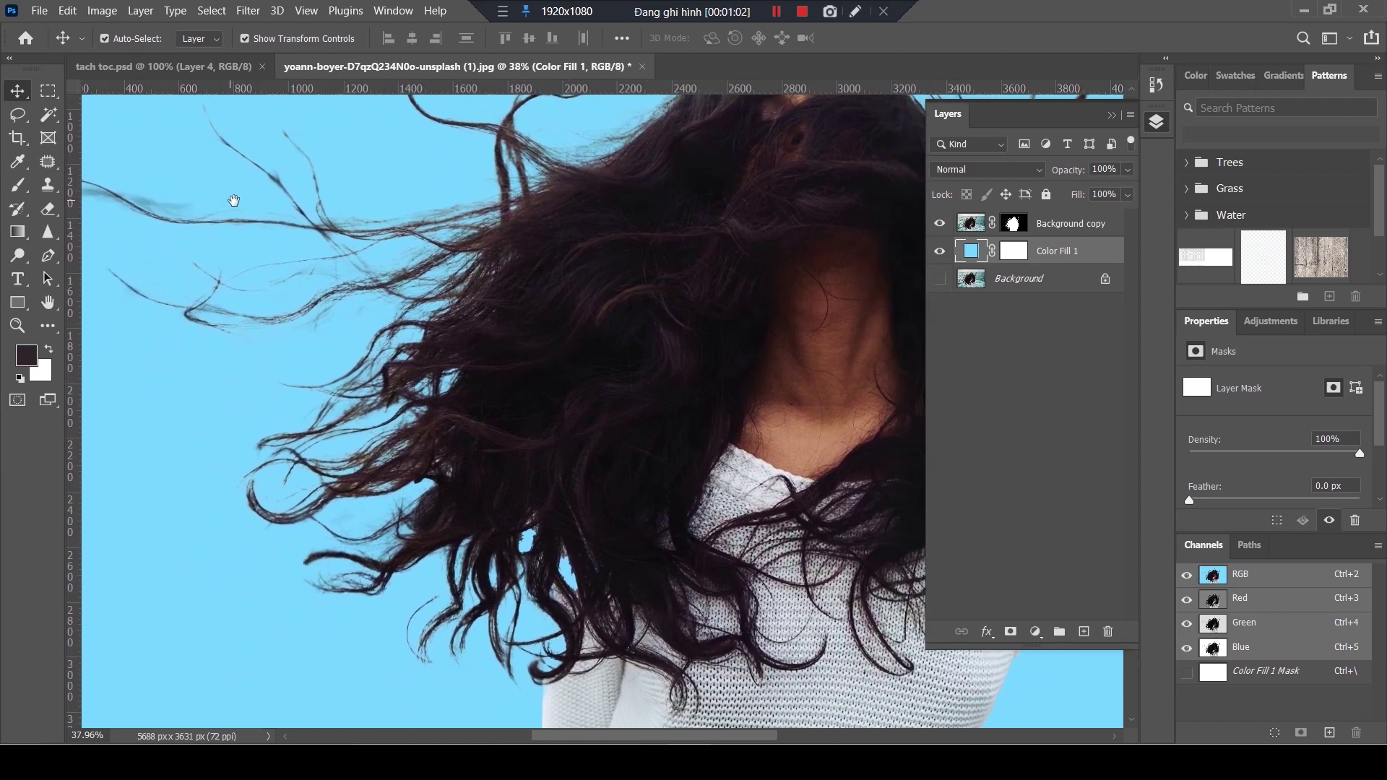
drag(726, 383, 647, 339)
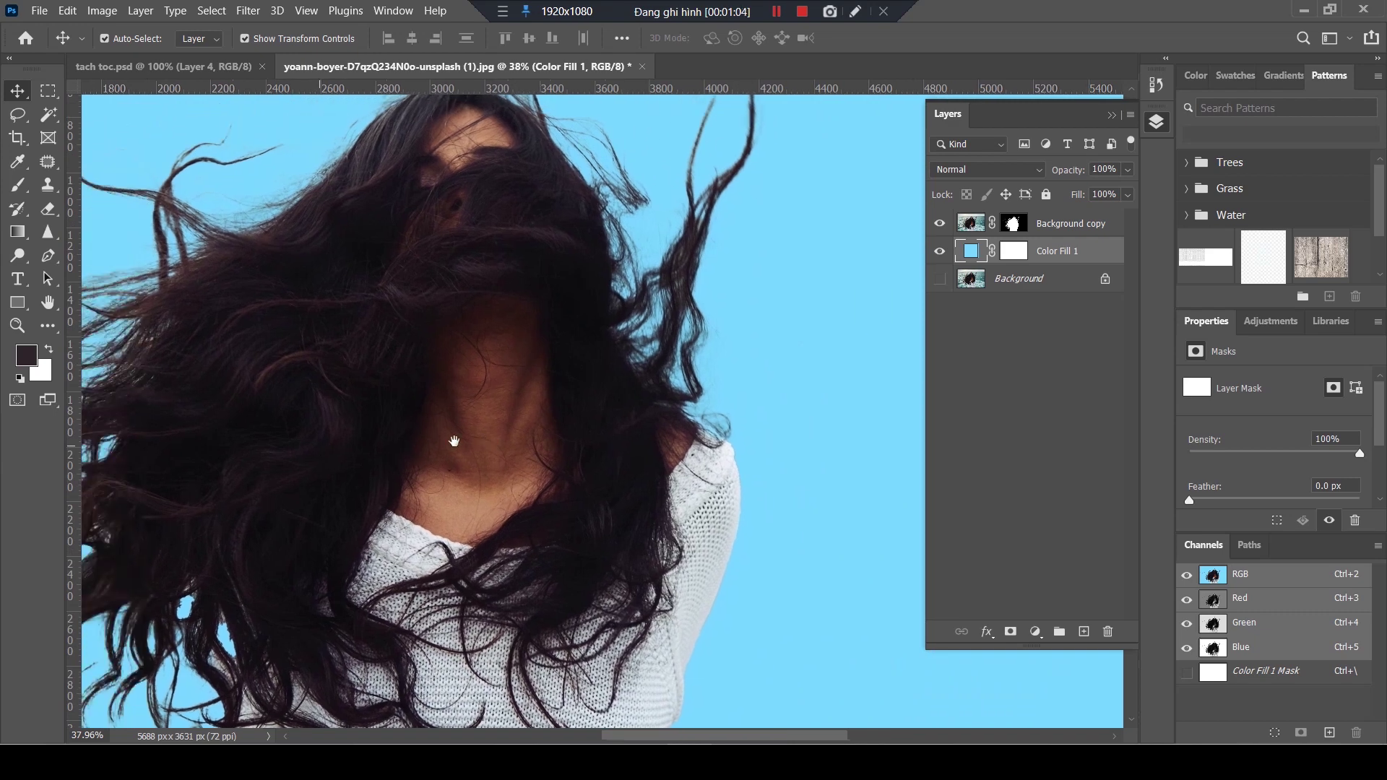
scroll(398, 569, up, 2)
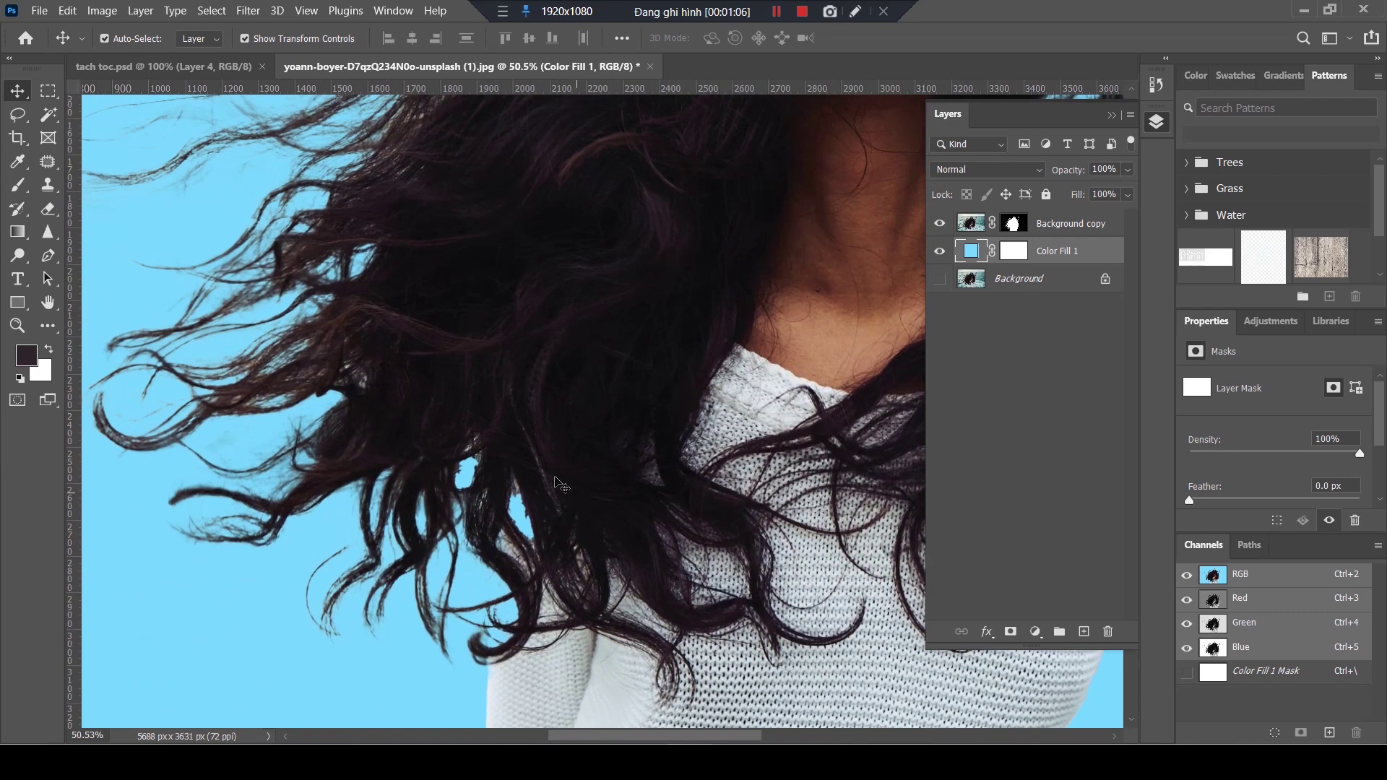
drag(504, 575, 525, 483)
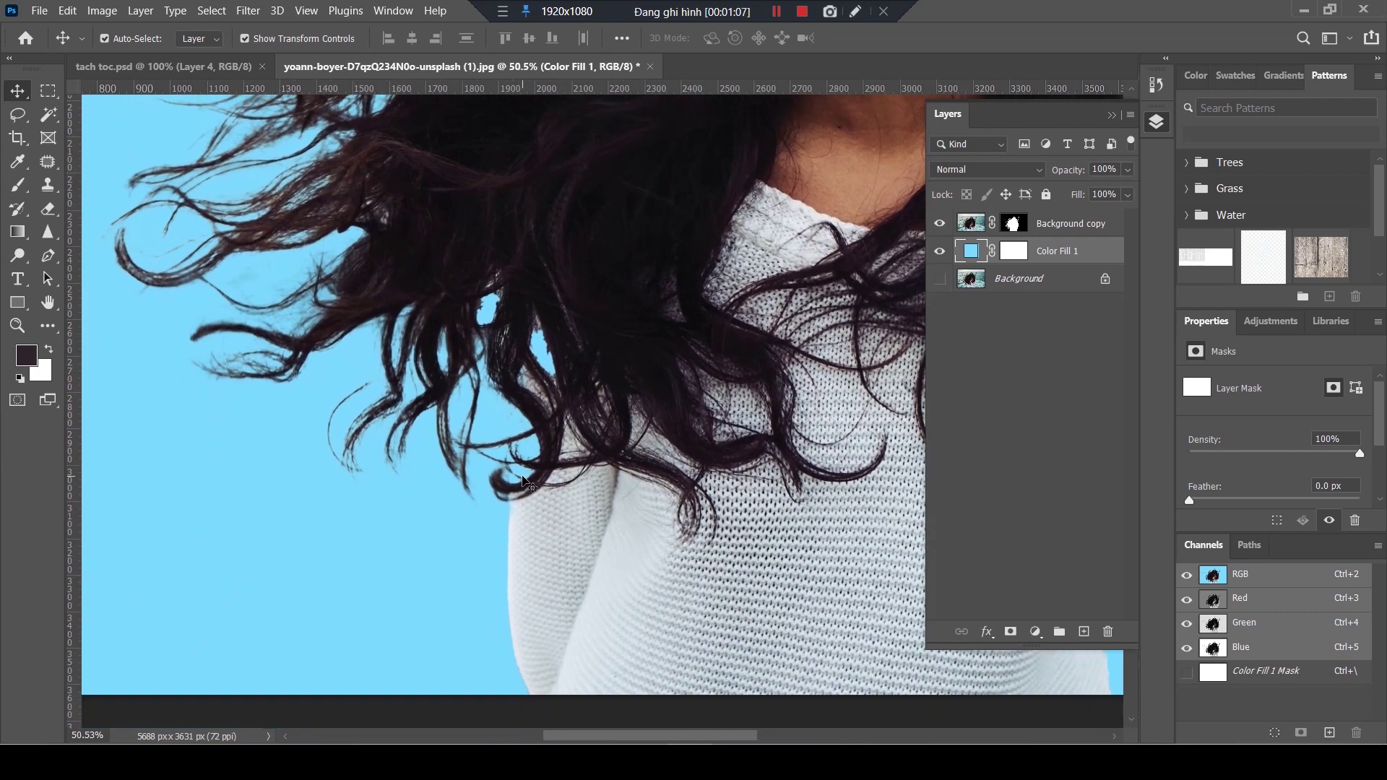
click(1015, 225)
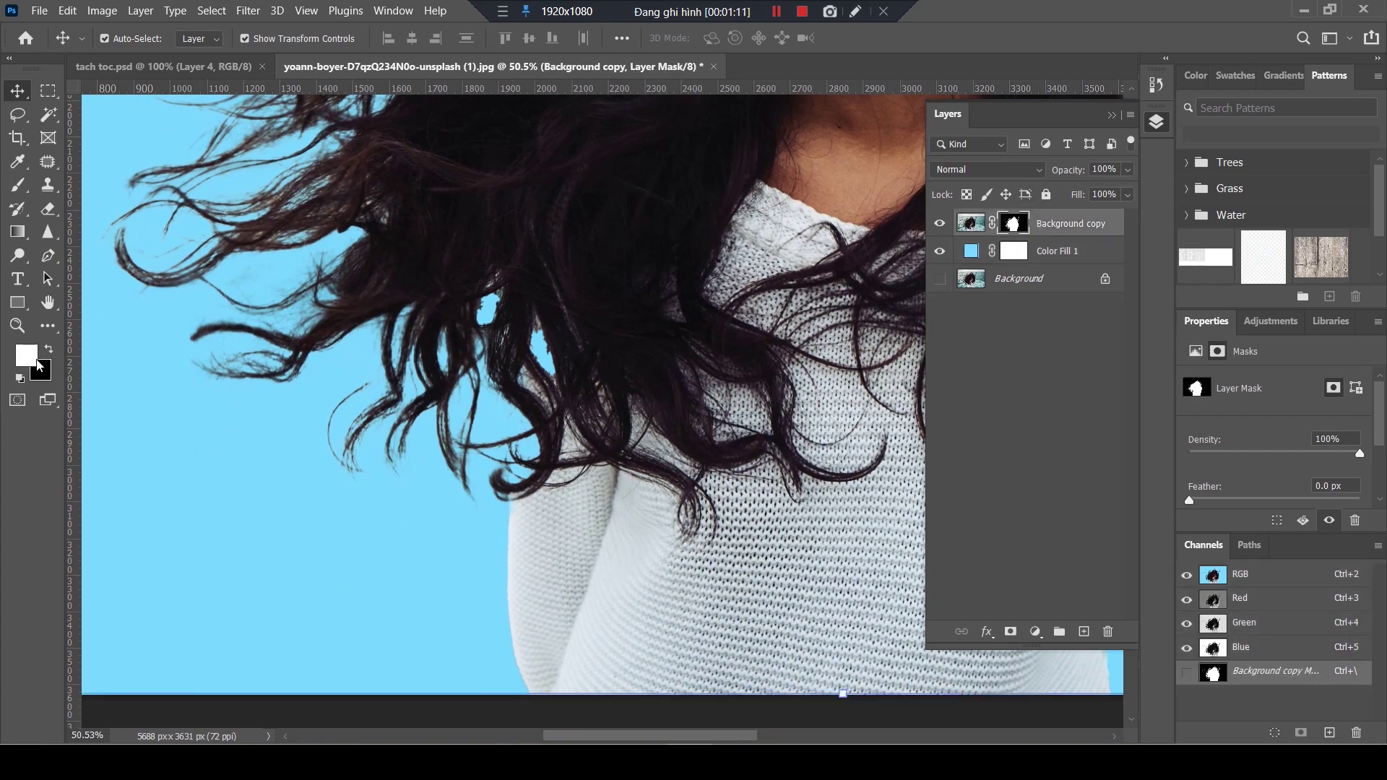
- Brush white on the mask to restore a missed area, zoom out, and add a new empty layer
scroll(594, 422, up, 1)
click(17, 184)
scroll(520, 352, up, 1)
mouse_move(542, 293)
mouse_down()
mouse_move(517, 485)
mouse_move(507, 391)
mouse_move(495, 571)
mouse_move(511, 273)
mouse_move(443, 226)
mouse_move(433, 248)
mouse_move(427, 224)
mouse_up()
scroll(570, 215, down, 3)
scroll(570, 215, down, 2)
mouse_move(604, 222)
mouse_down()
mouse_move(405, 288)
mouse_move(317, 403)
mouse_move(567, 616)
mouse_up()
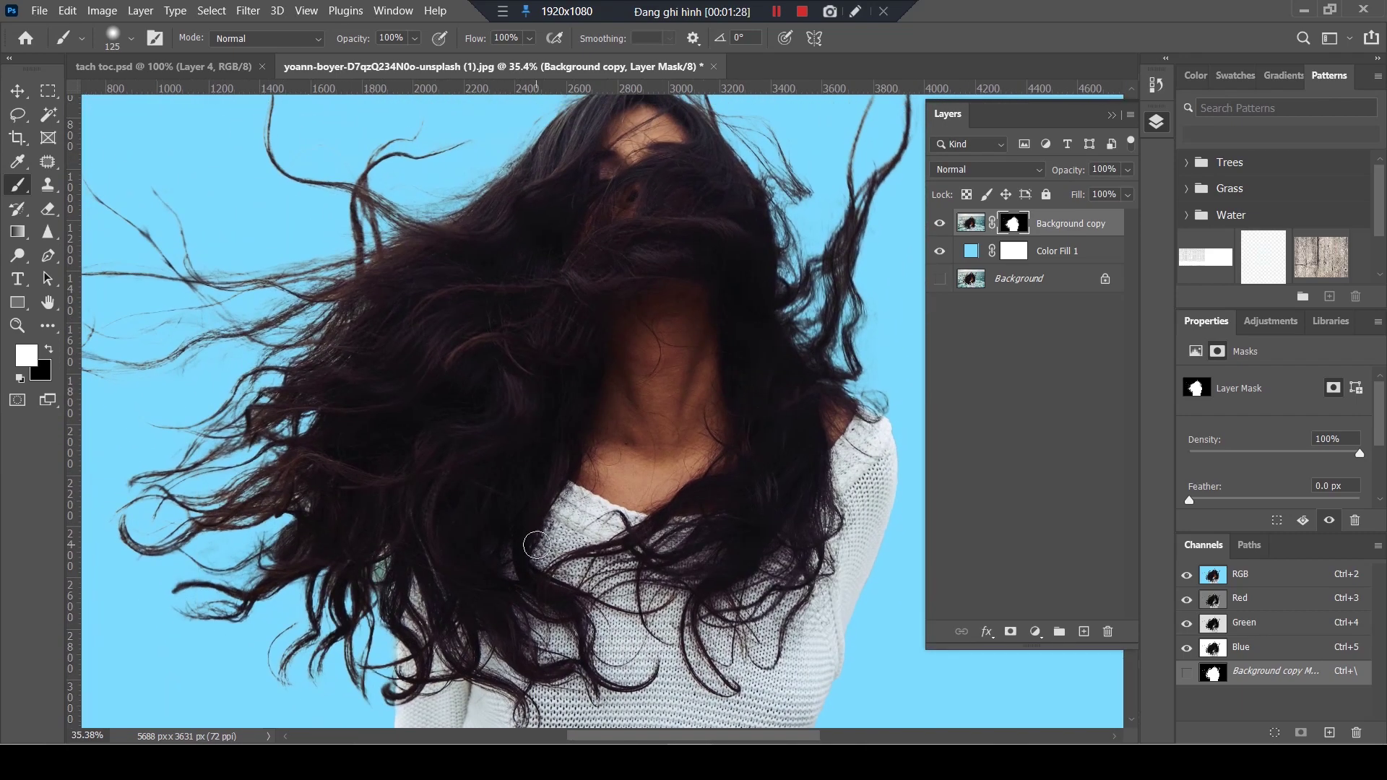
drag(301, 542, 347, 365)
scroll(347, 365, down, 1)
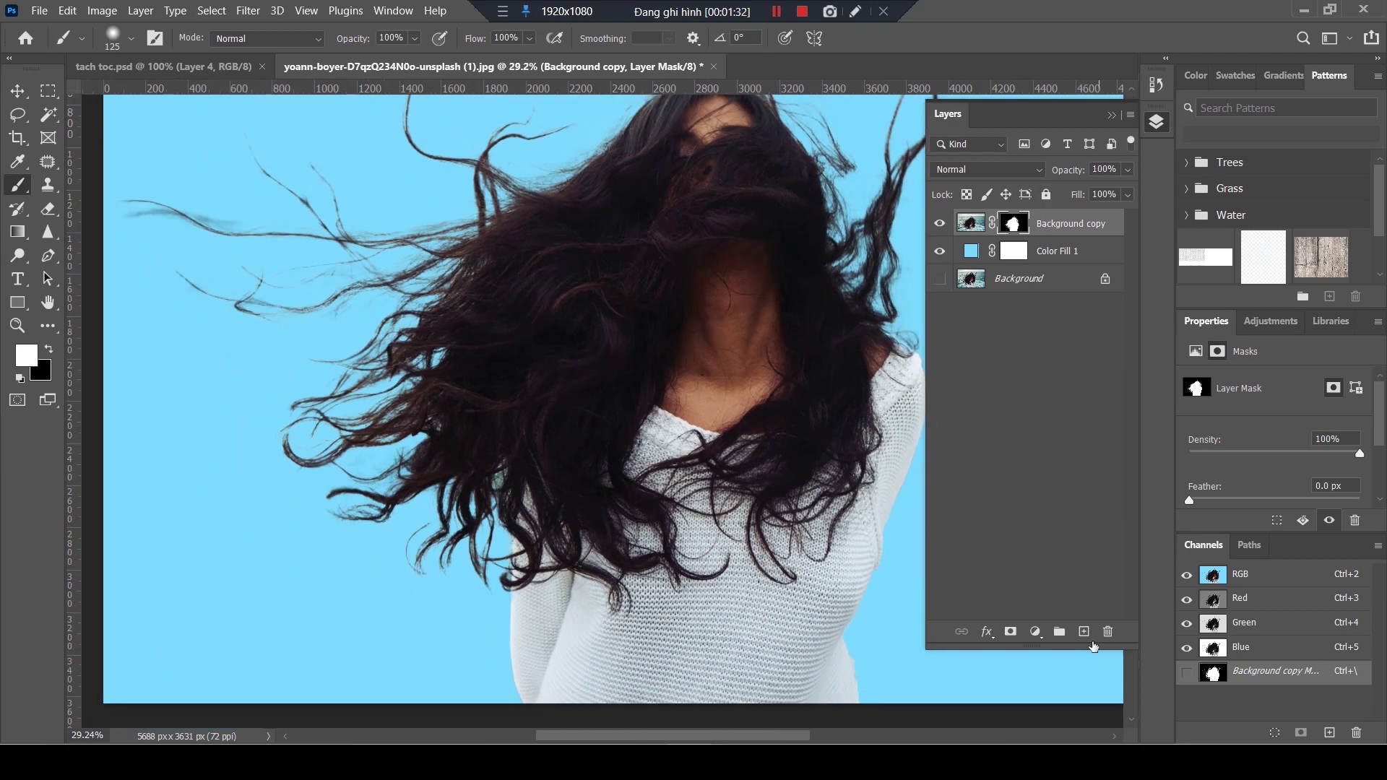
click(1084, 632)
- Rename the new layer 'toc' and clip it to the Background copy layer
double_click(1016, 224)
text(toc)
key(Return)
click(21, 91)
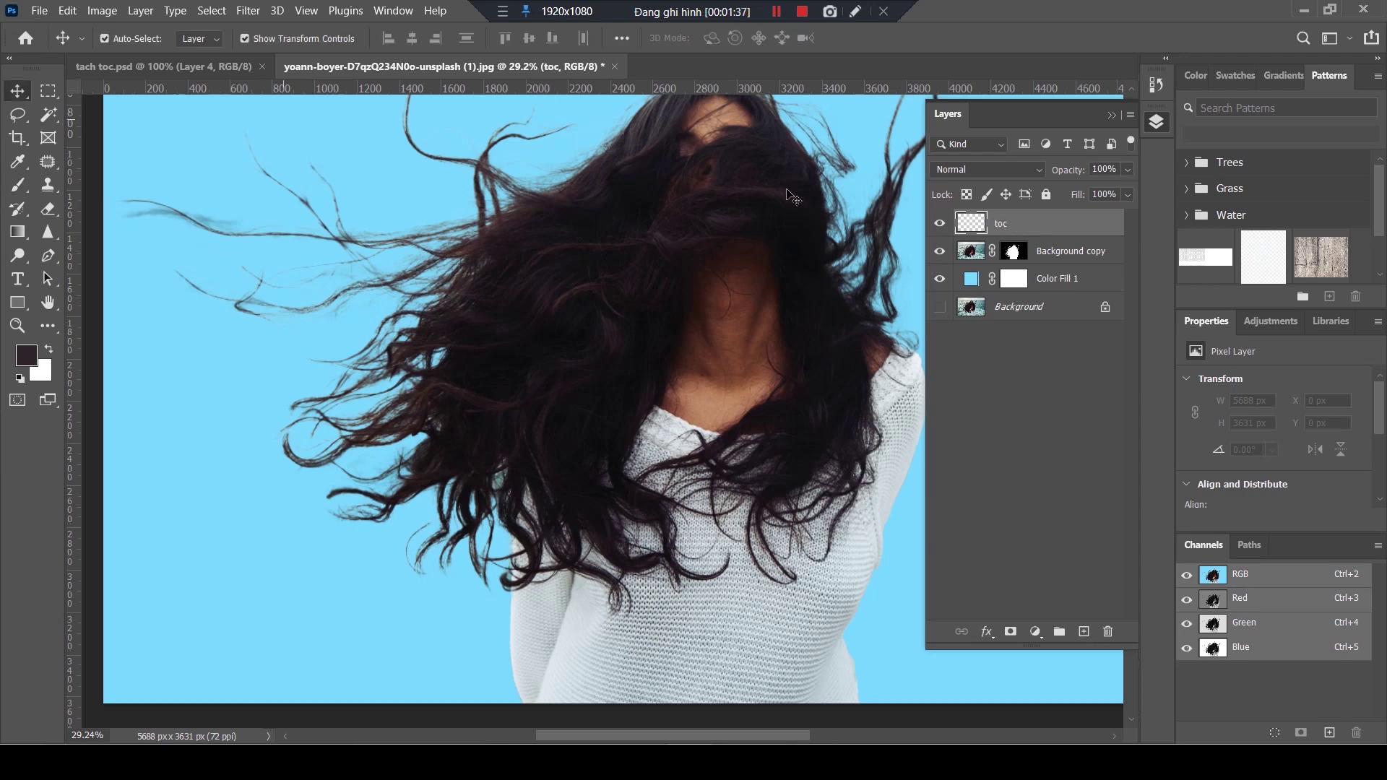
alt+click(1054, 233)
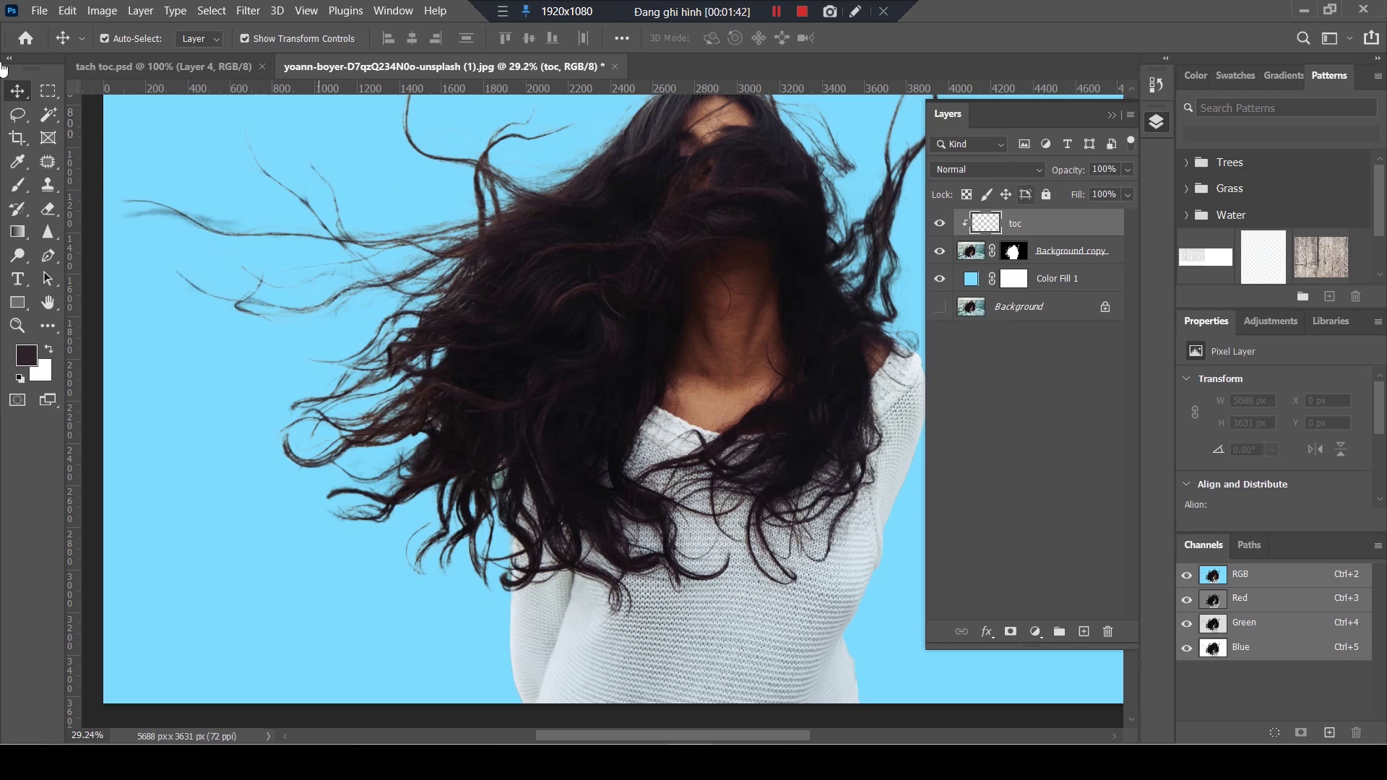
scroll(441, 405, up, 3)
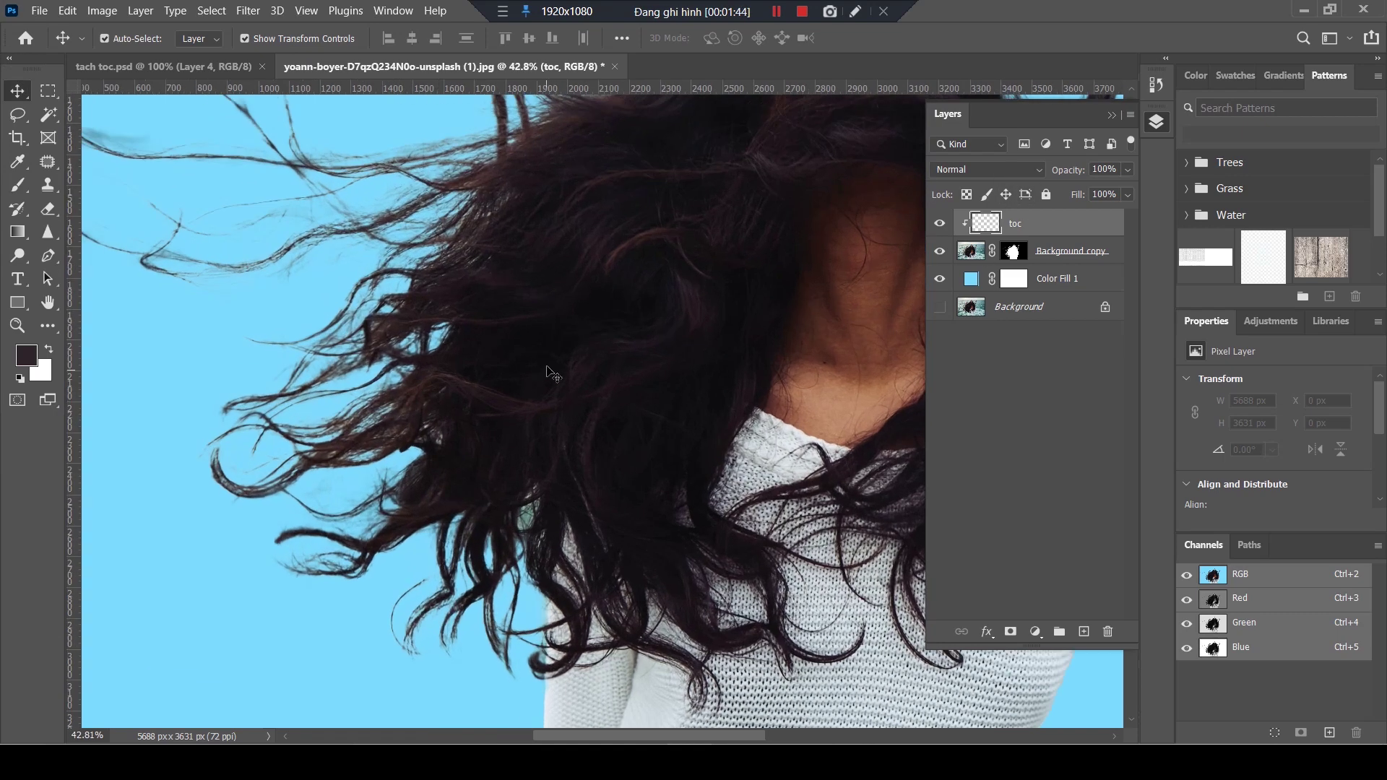
scroll(397, 610, down, 1)
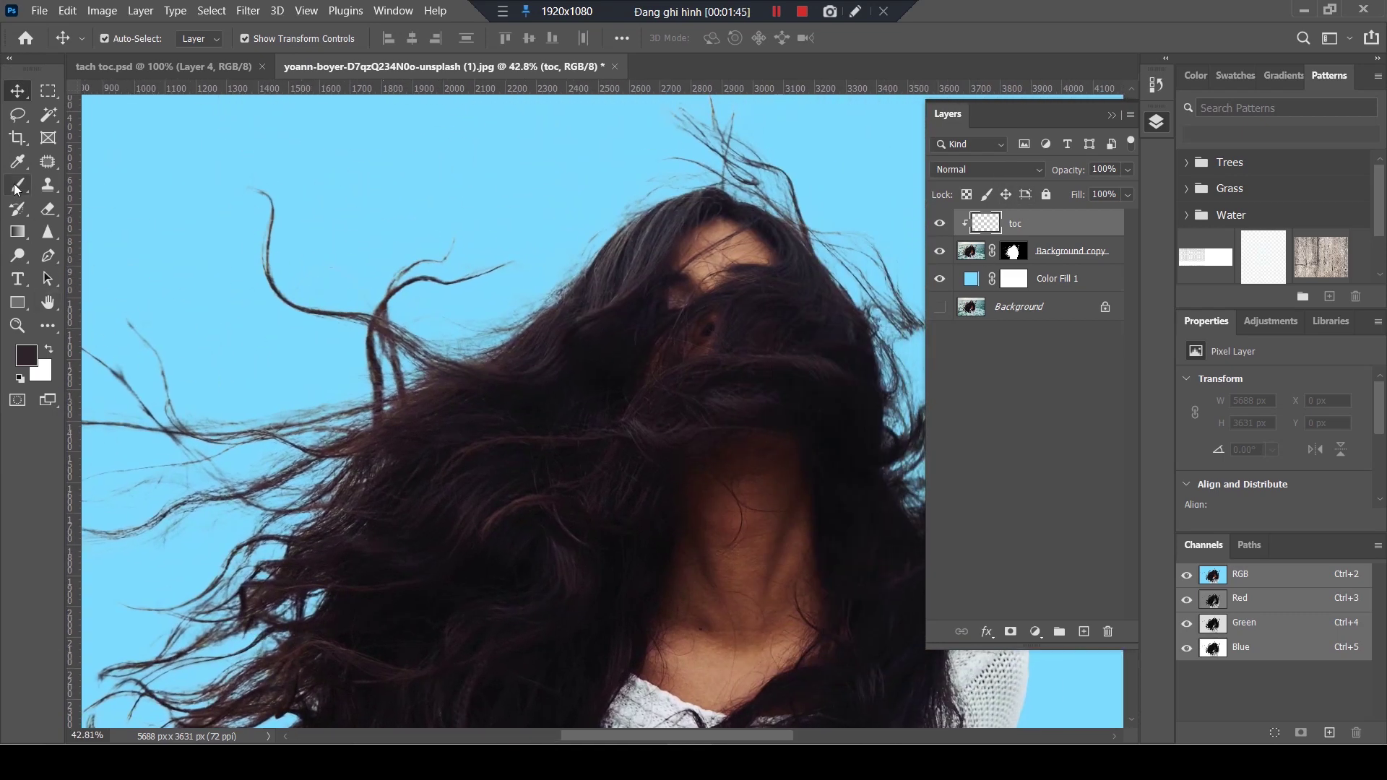
click(19, 188)
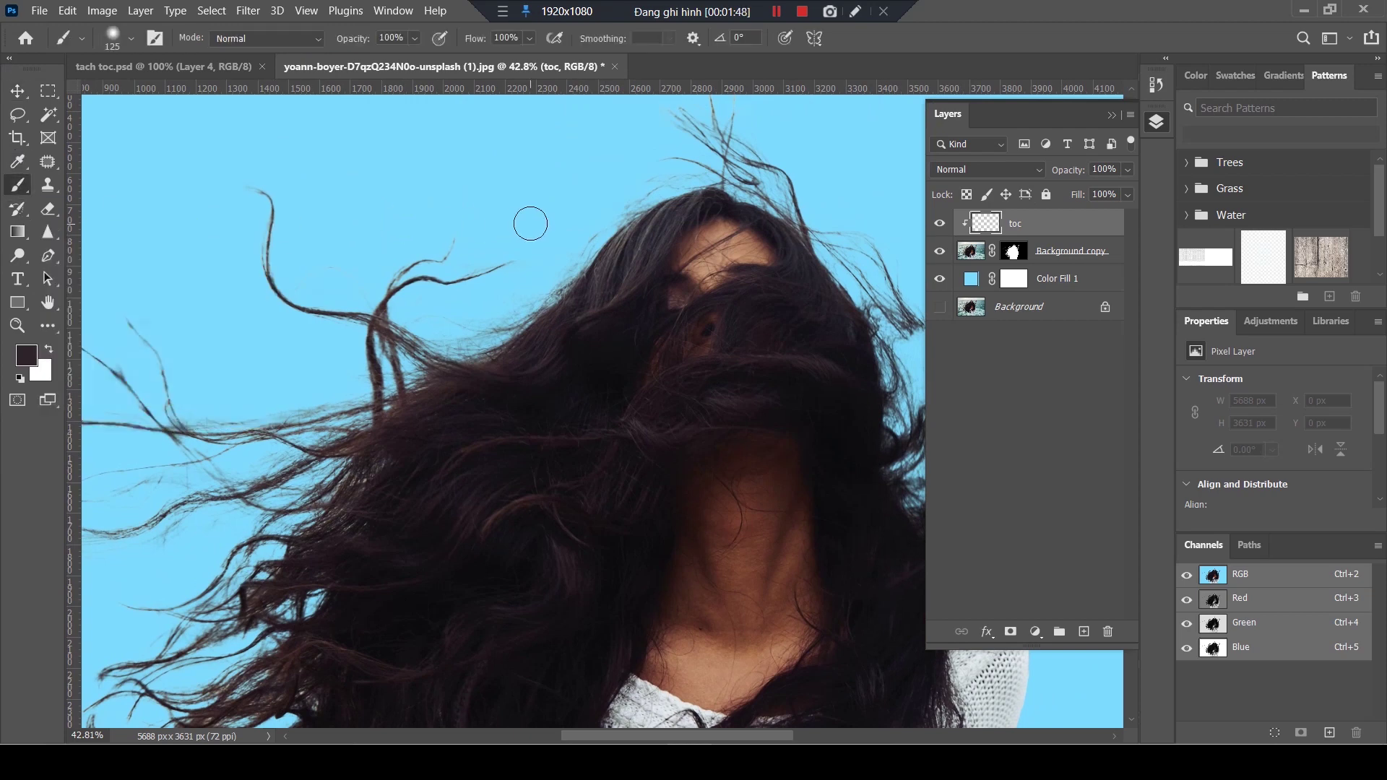
- Sample the hair colour and lower the brush hardness to 20%
scroll(536, 232, up, 1)
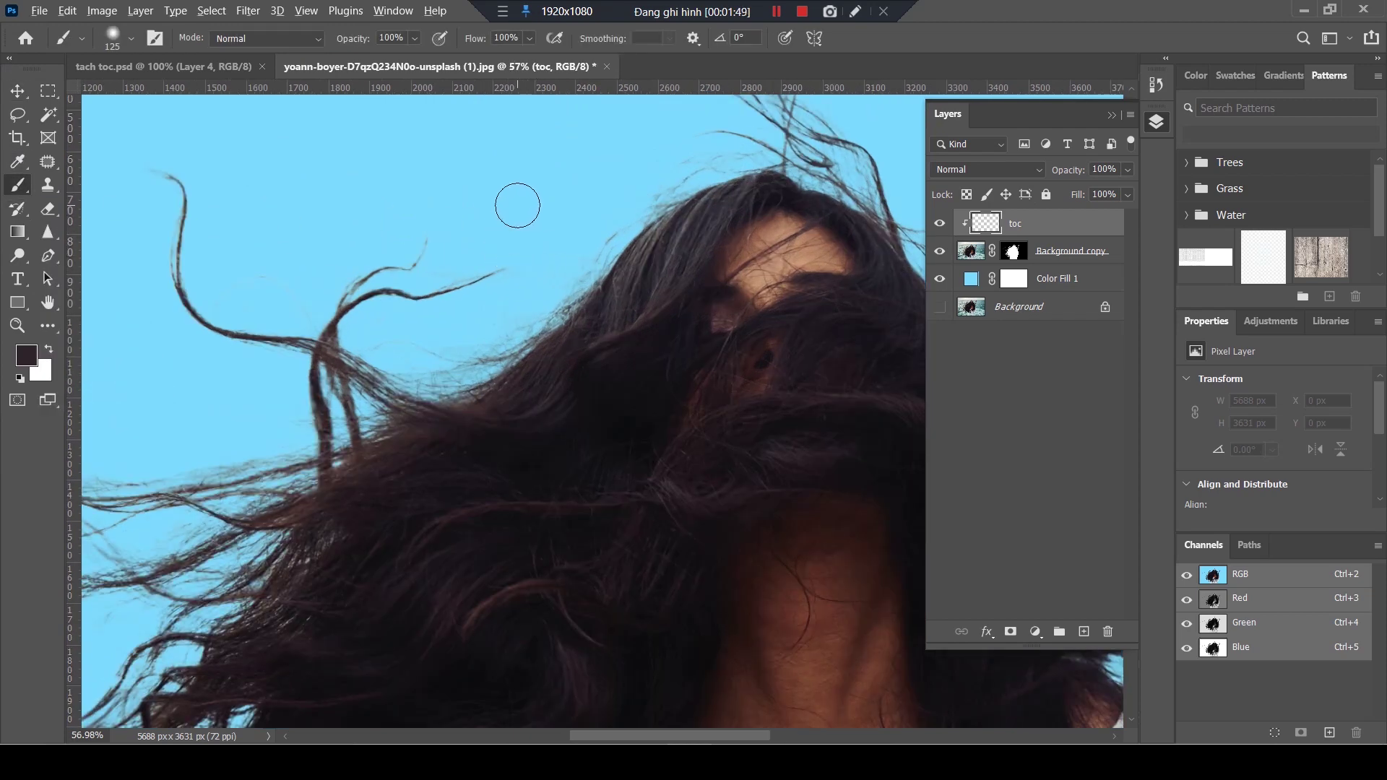
alt+click(591, 304)
scroll(511, 226, up, 1)
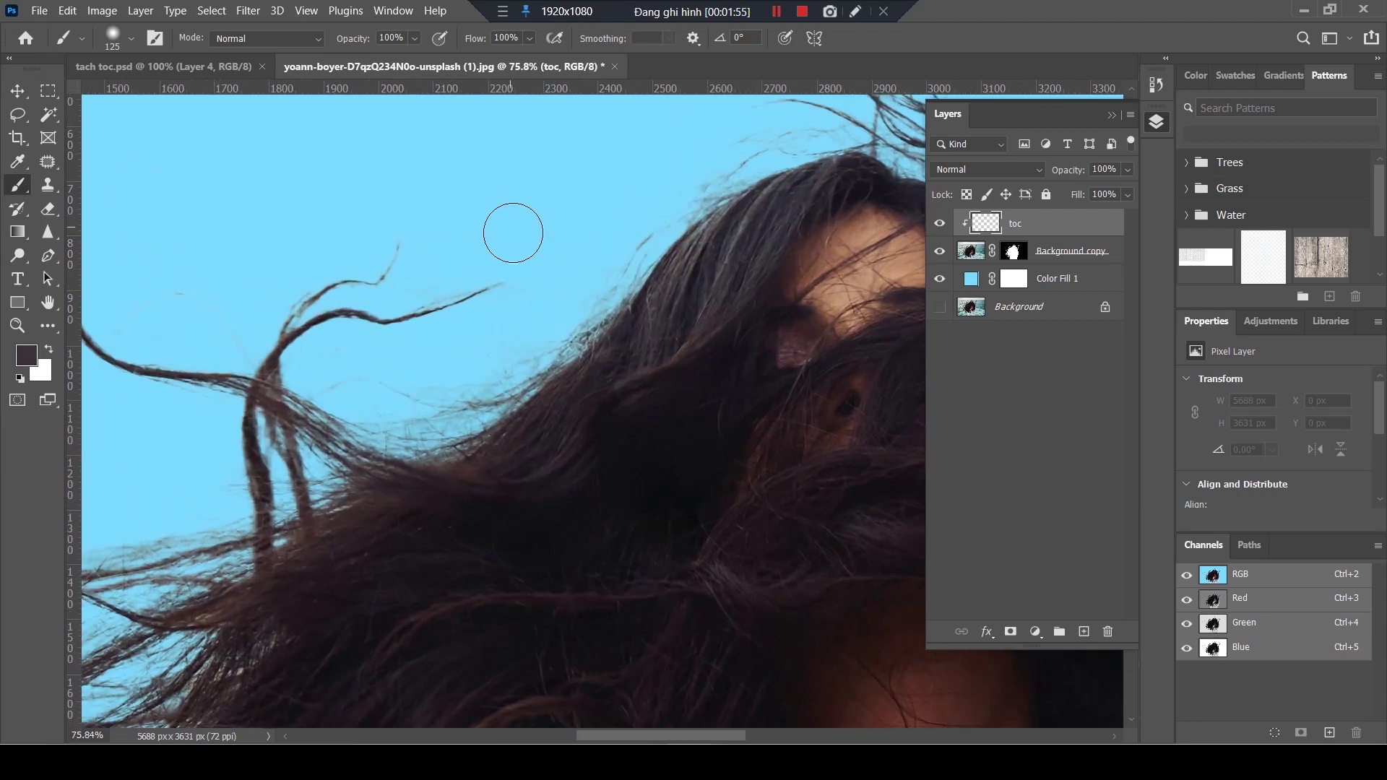
click(130, 40)
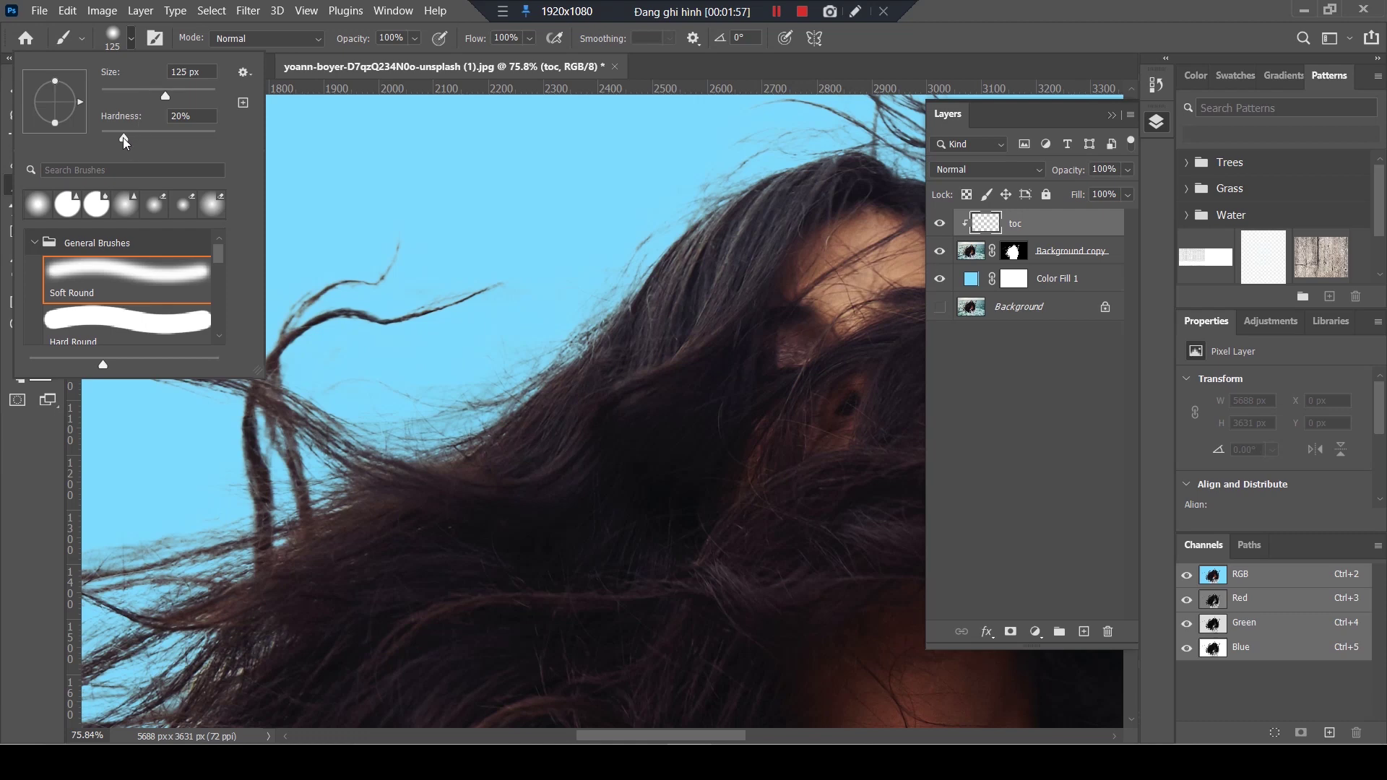
drag(116, 137, 108, 137)
click(437, 241)
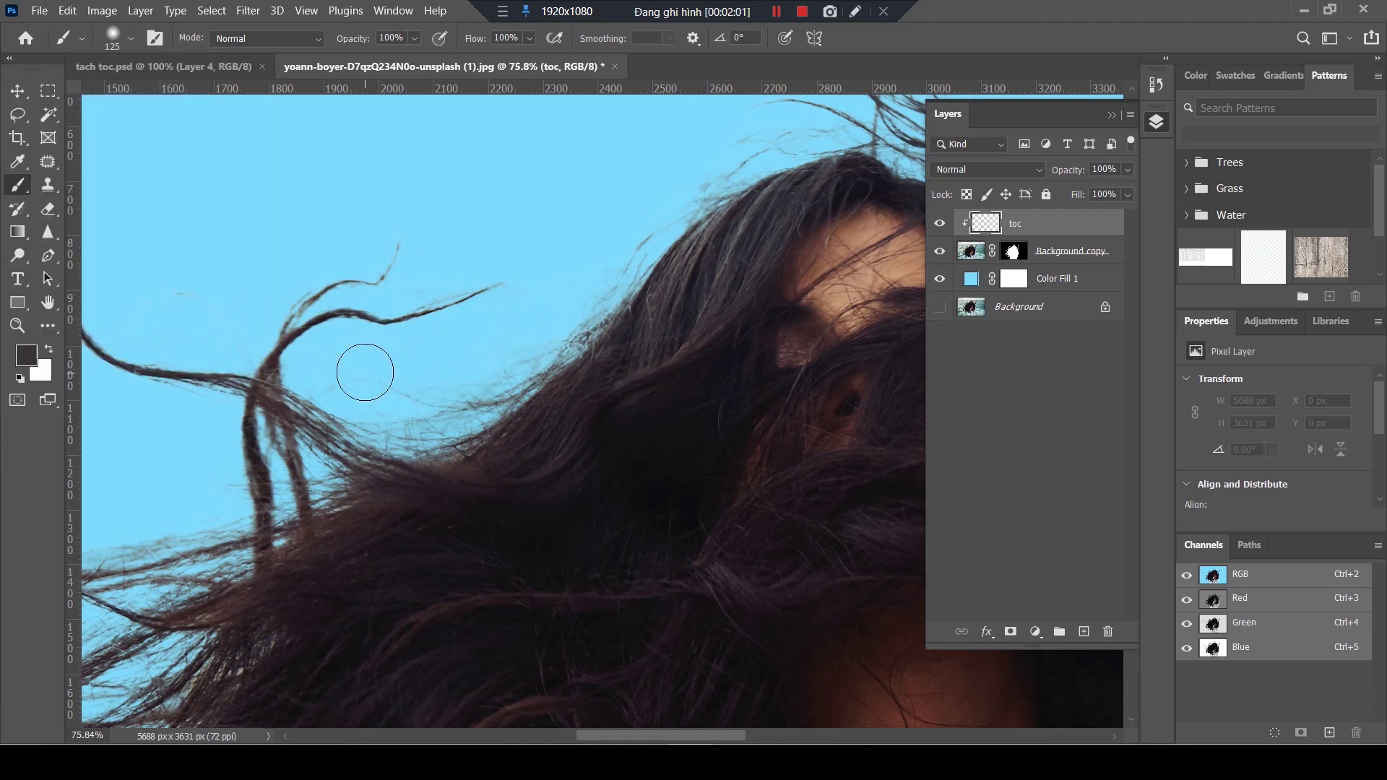
- Paint dark strands along the hairline, upper left and above the head, undoing one grey-brown stroke
mouse_move(425, 387)
mouse_down()
mouse_move(539, 343)
mouse_move(816, 123)
mouse_up()
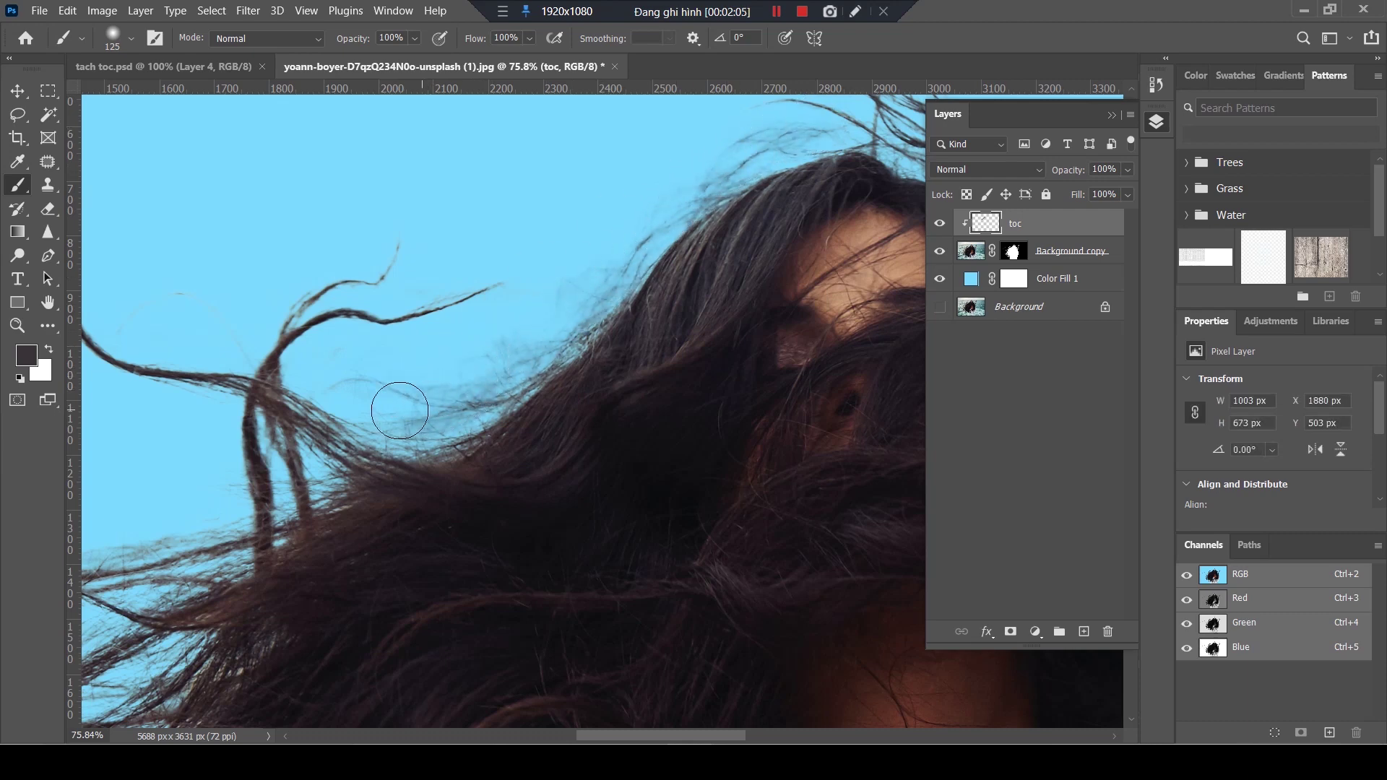
drag(535, 433, 603, 374)
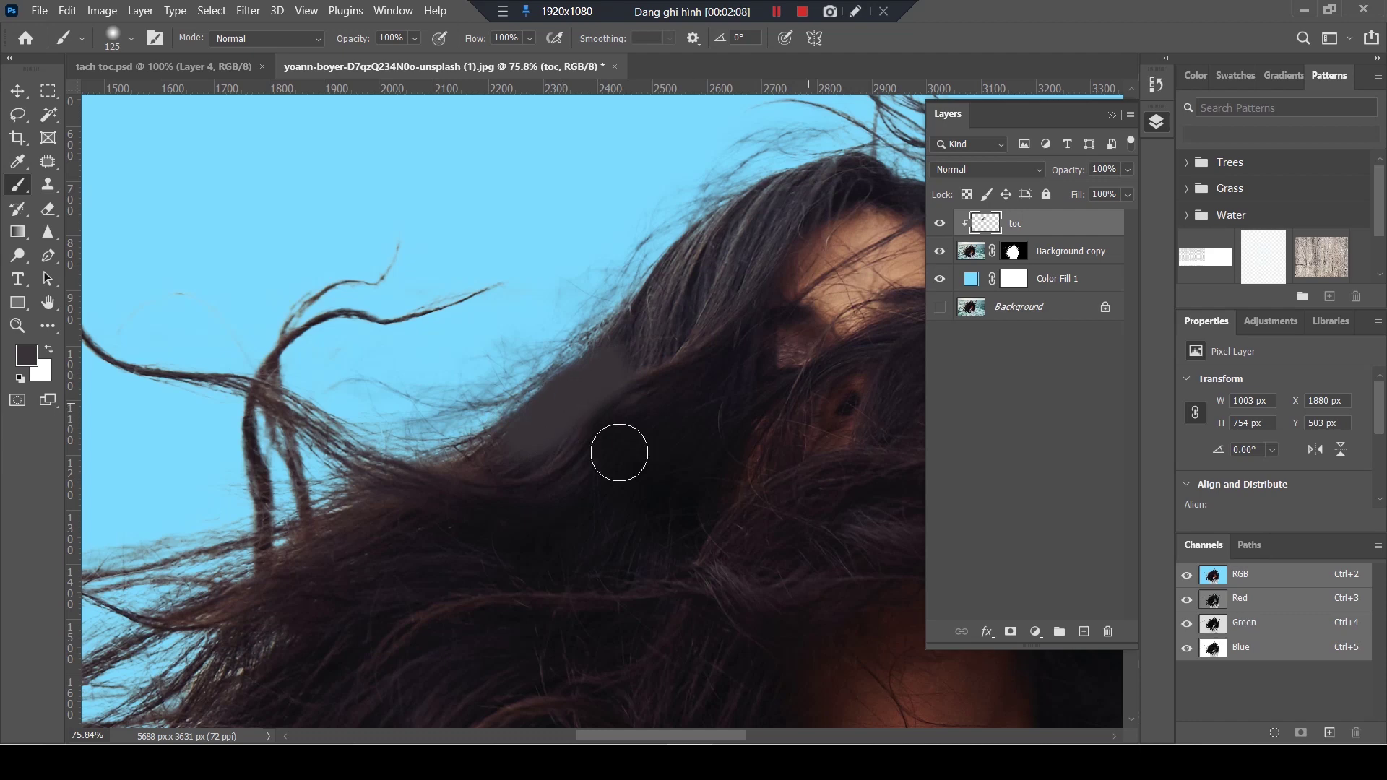
key(ctrl+z)
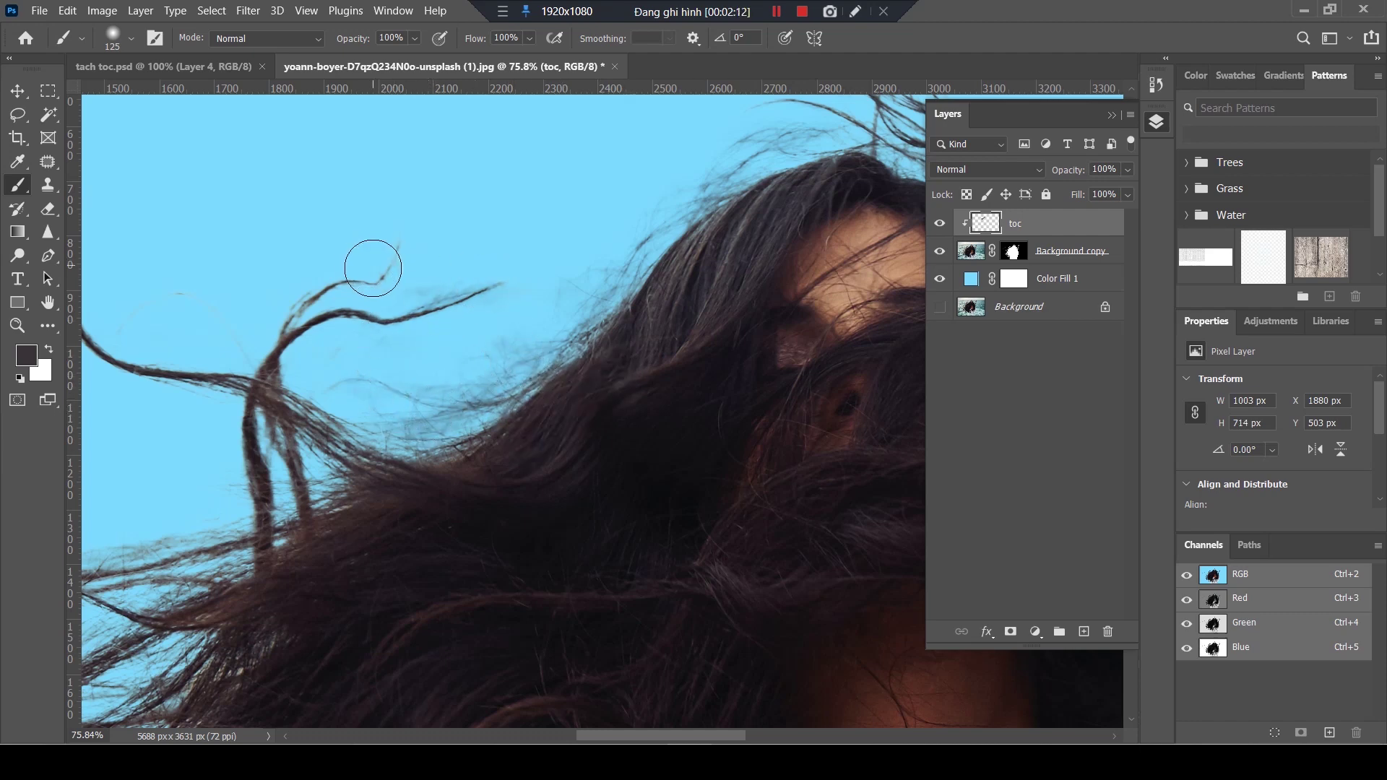
drag(365, 263, 364, 273)
drag(254, 368, 133, 329)
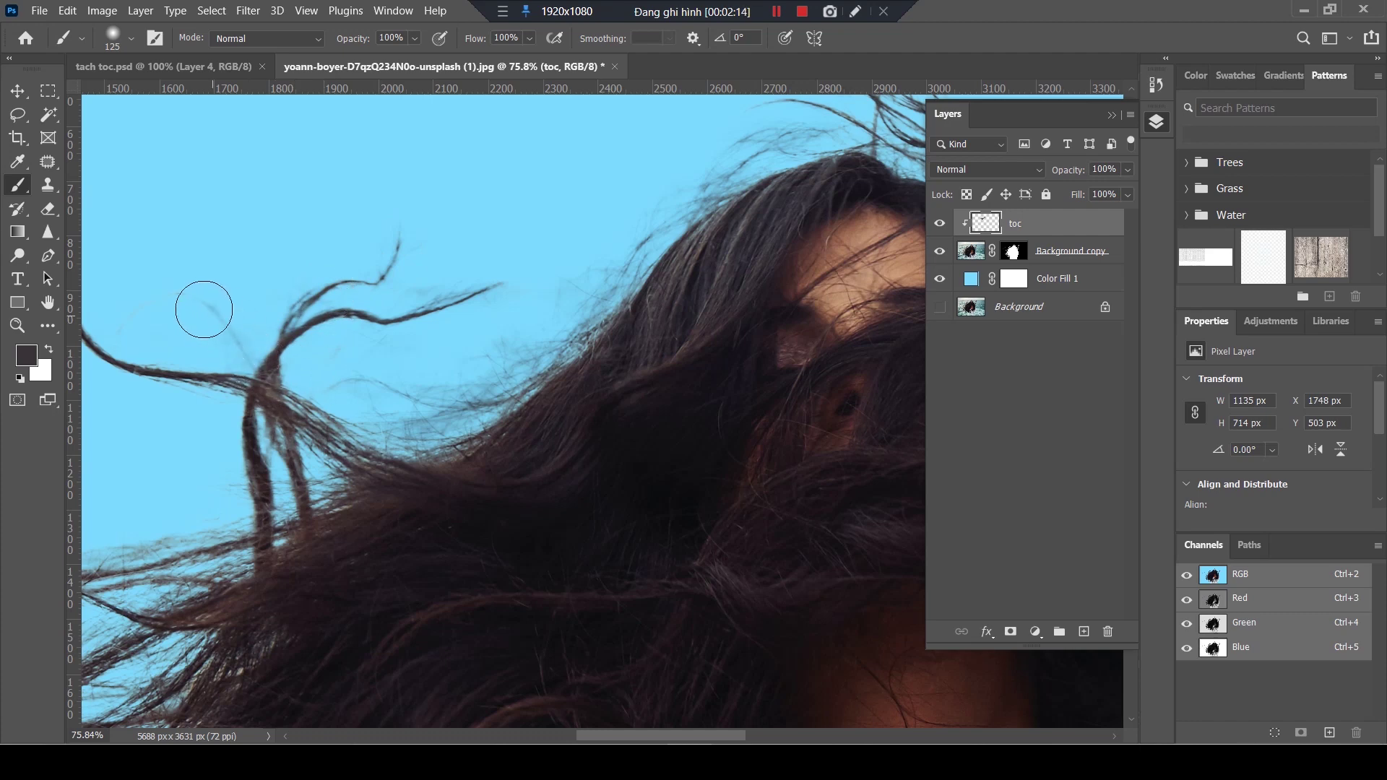
drag(511, 356, 380, 485)
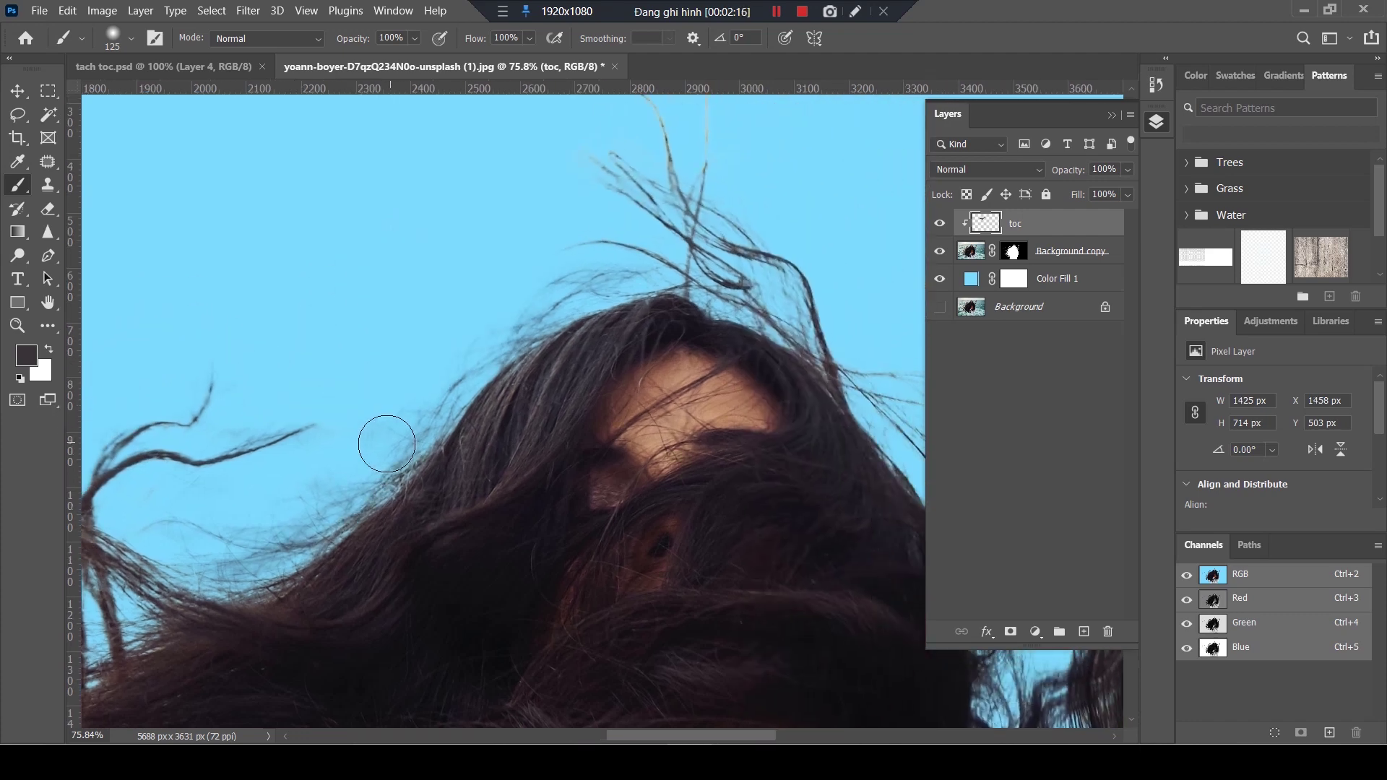
drag(690, 278, 712, 130)
drag(780, 202, 696, 387)
drag(607, 310, 616, 224)
drag(510, 277, 587, 343)
- Paint and darken the strands along the right side of the hair, including two long ones
drag(831, 543, 613, 293)
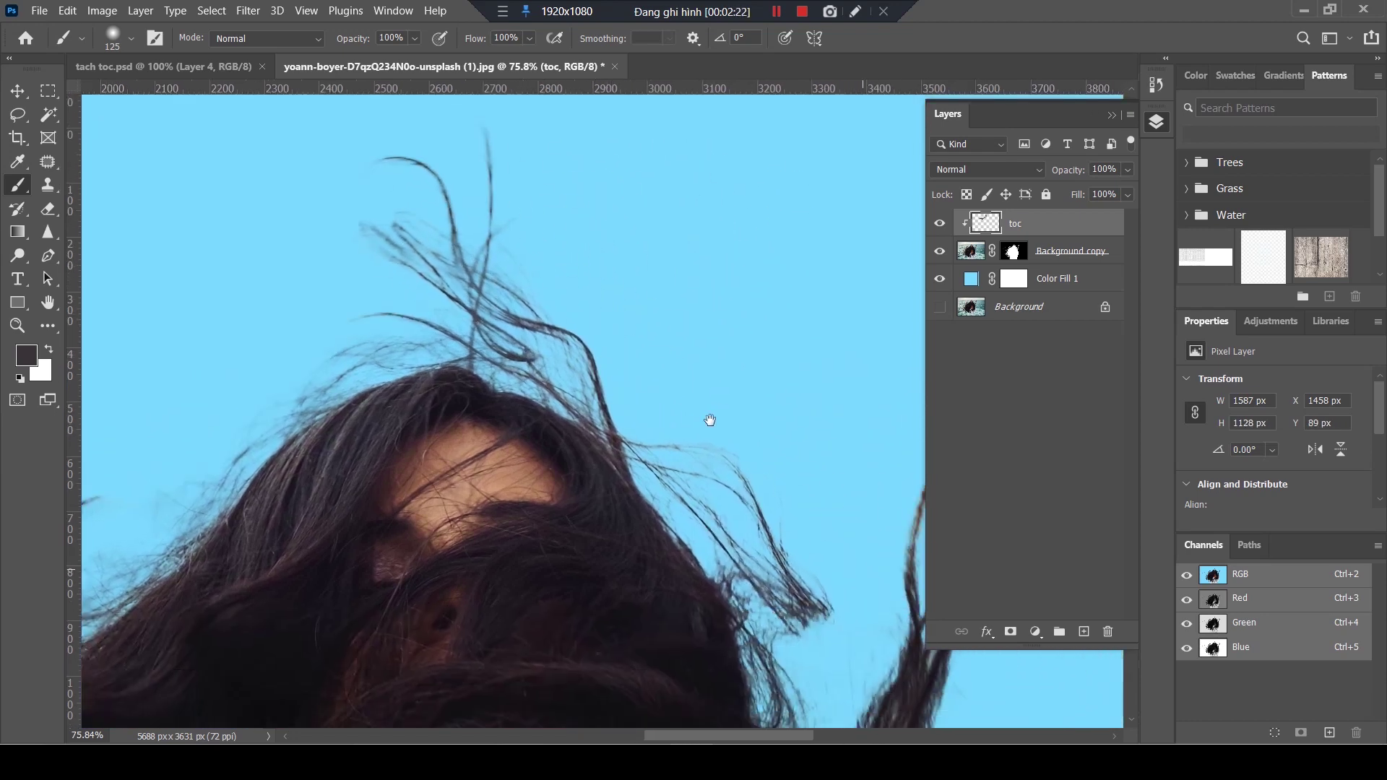
drag(441, 184, 493, 252)
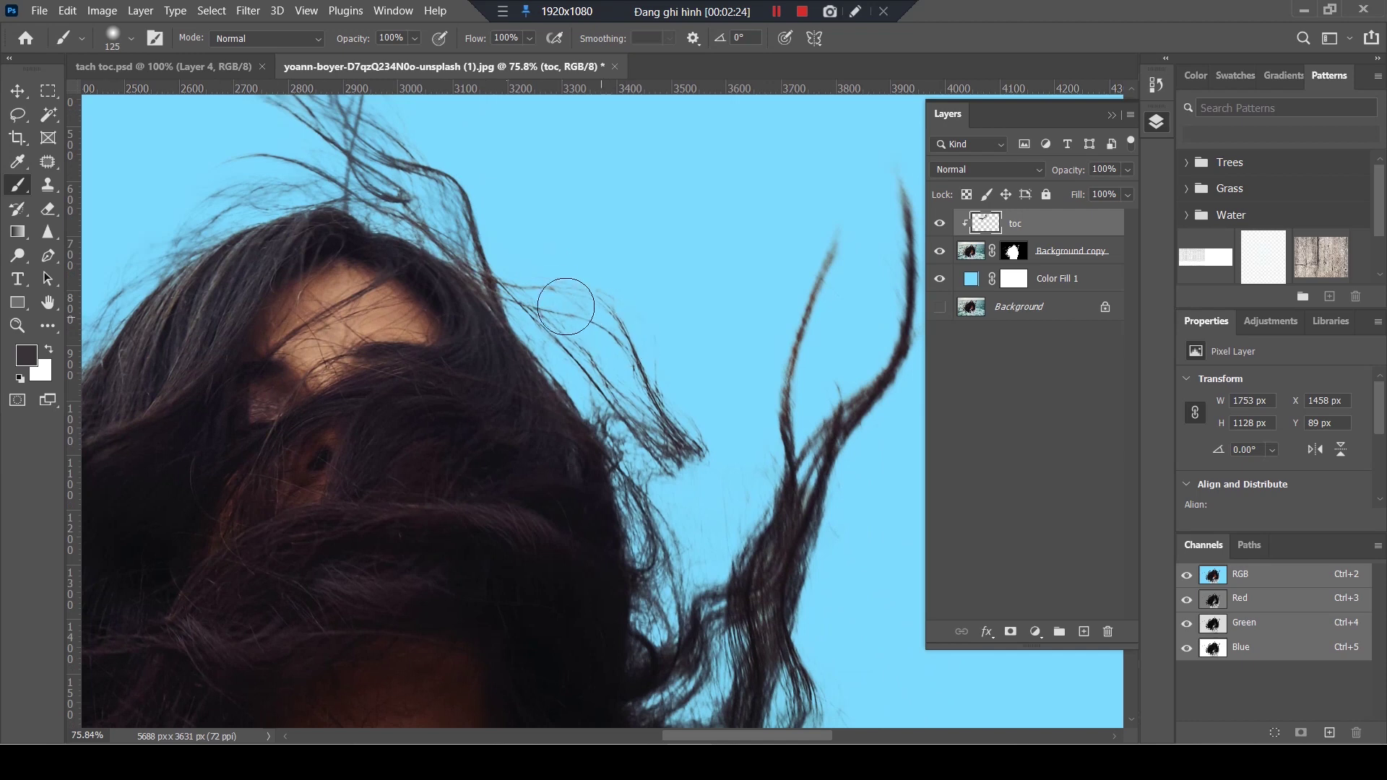
drag(599, 301, 654, 369)
drag(531, 318, 596, 393)
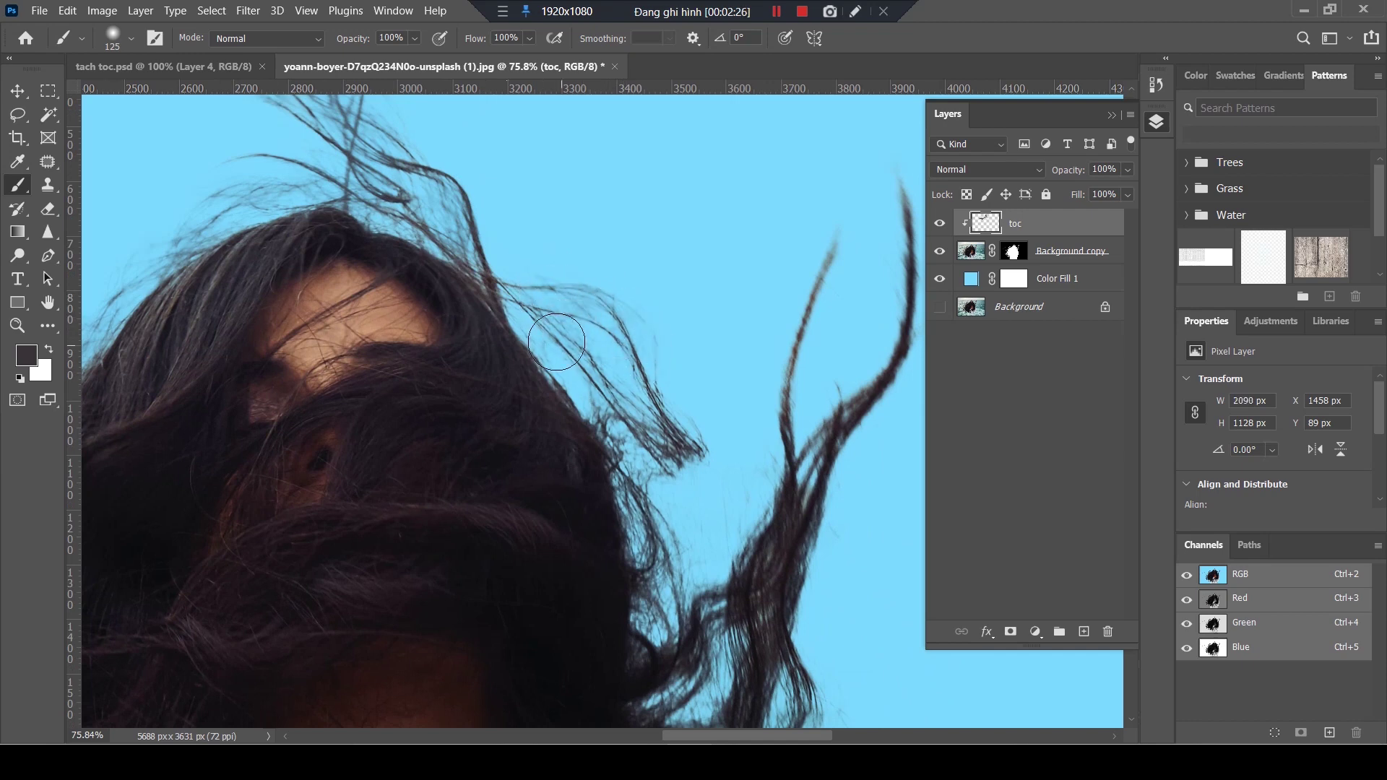
scroll(712, 497, up, 3)
mouse_move(614, 448)
mouse_down()
mouse_move(748, 446)
mouse_move(712, 551)
mouse_move(700, 417)
mouse_up()
mouse_move(636, 361)
mouse_down()
mouse_move(651, 469)
mouse_move(816, 637)
mouse_up()
scroll(830, 372, down, 2)
mouse_move(829, 371)
mouse_down()
mouse_move(680, 445)
mouse_move(650, 418)
mouse_move(706, 294)
mouse_up()
mouse_move(759, 228)
mouse_down()
mouse_move(777, 248)
mouse_move(782, 468)
mouse_move(744, 470)
mouse_up()
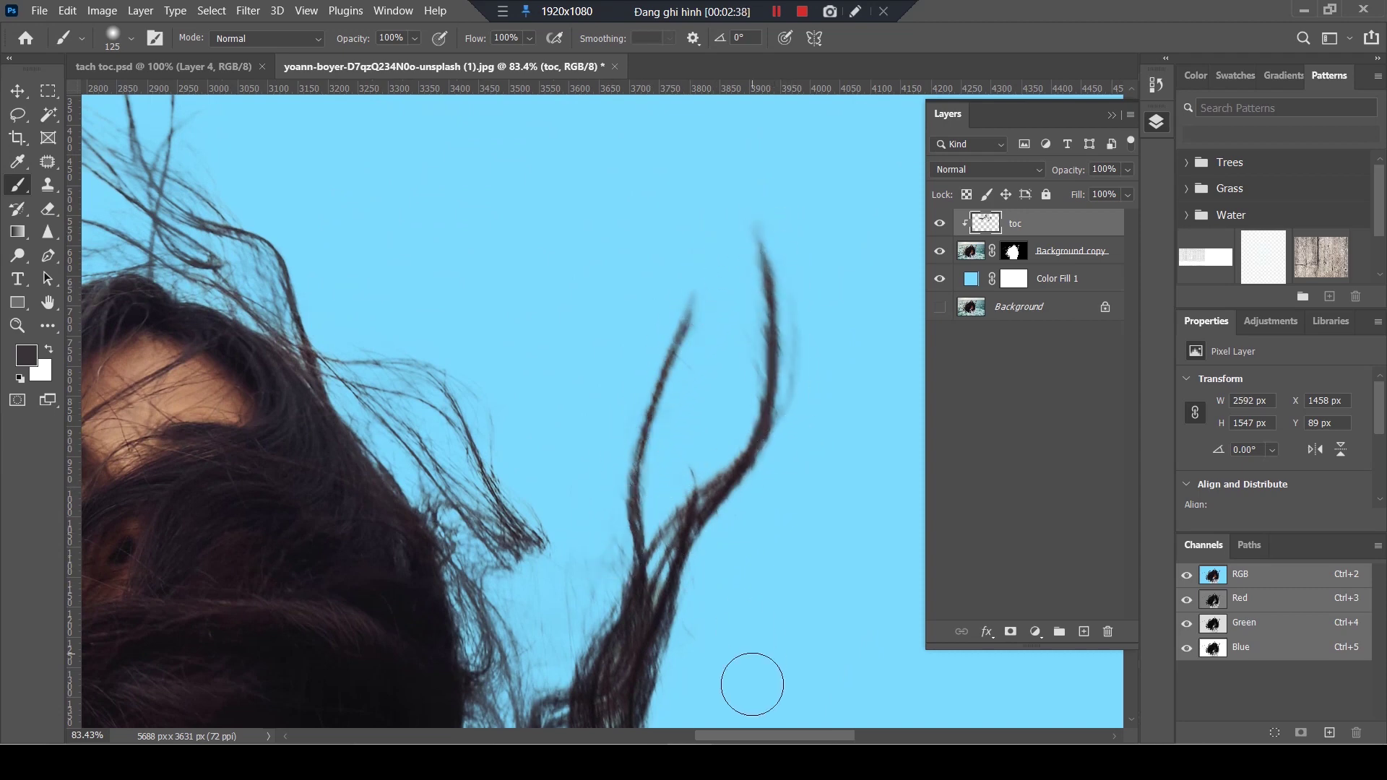
- Darken the lower strands and the curling strands on the left side
drag(743, 639, 740, 388)
drag(759, 579, 769, 427)
mouse_move(650, 354)
mouse_down()
mouse_move(711, 589)
mouse_move(433, 362)
mouse_up()
drag(614, 448, 592, 592)
drag(506, 484, 434, 571)
drag(383, 457, 448, 361)
scroll(505, 404, up, 3)
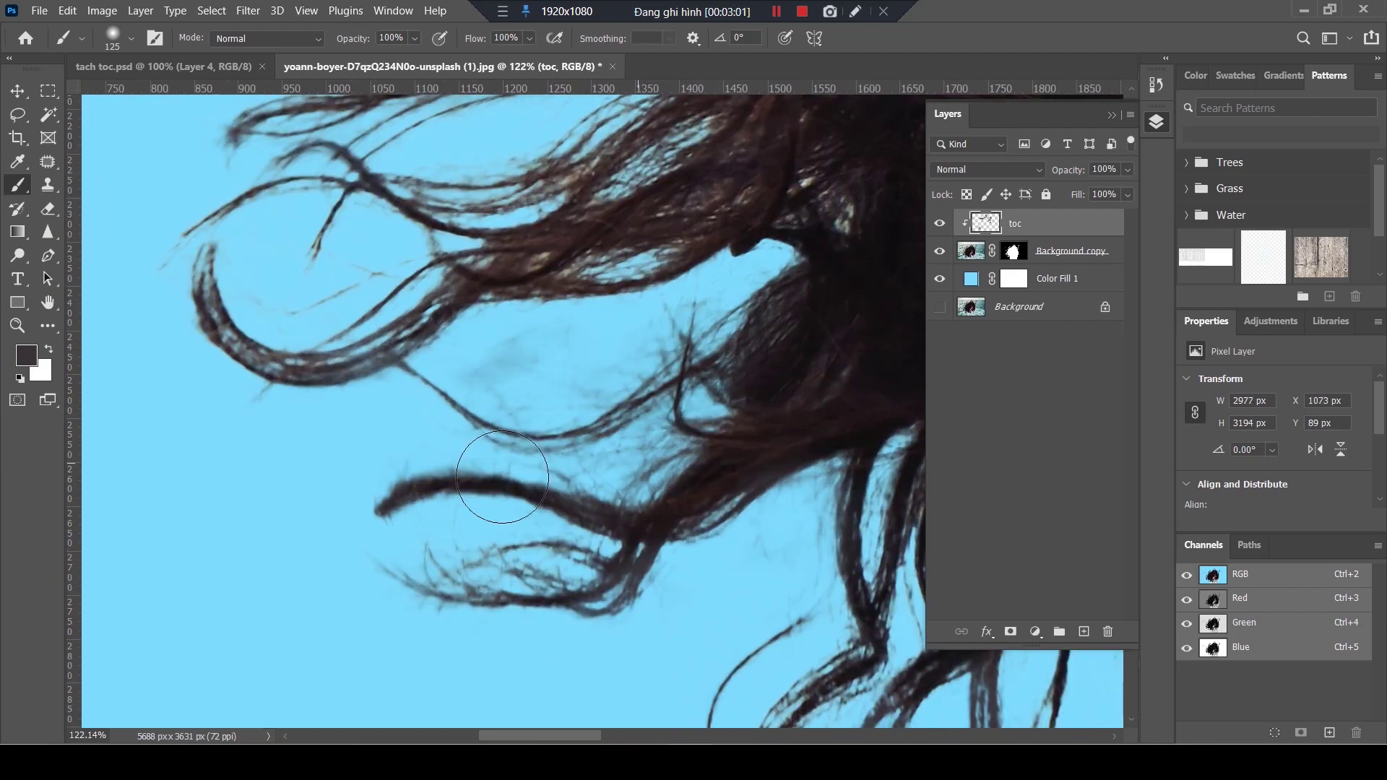
drag(571, 499, 396, 542)
- Resample a darker hair colour and darken more of the left-side strands with it
alt+click(590, 479)
drag(209, 216, 325, 311)
drag(448, 325, 563, 433)
drag(600, 318, 693, 434)
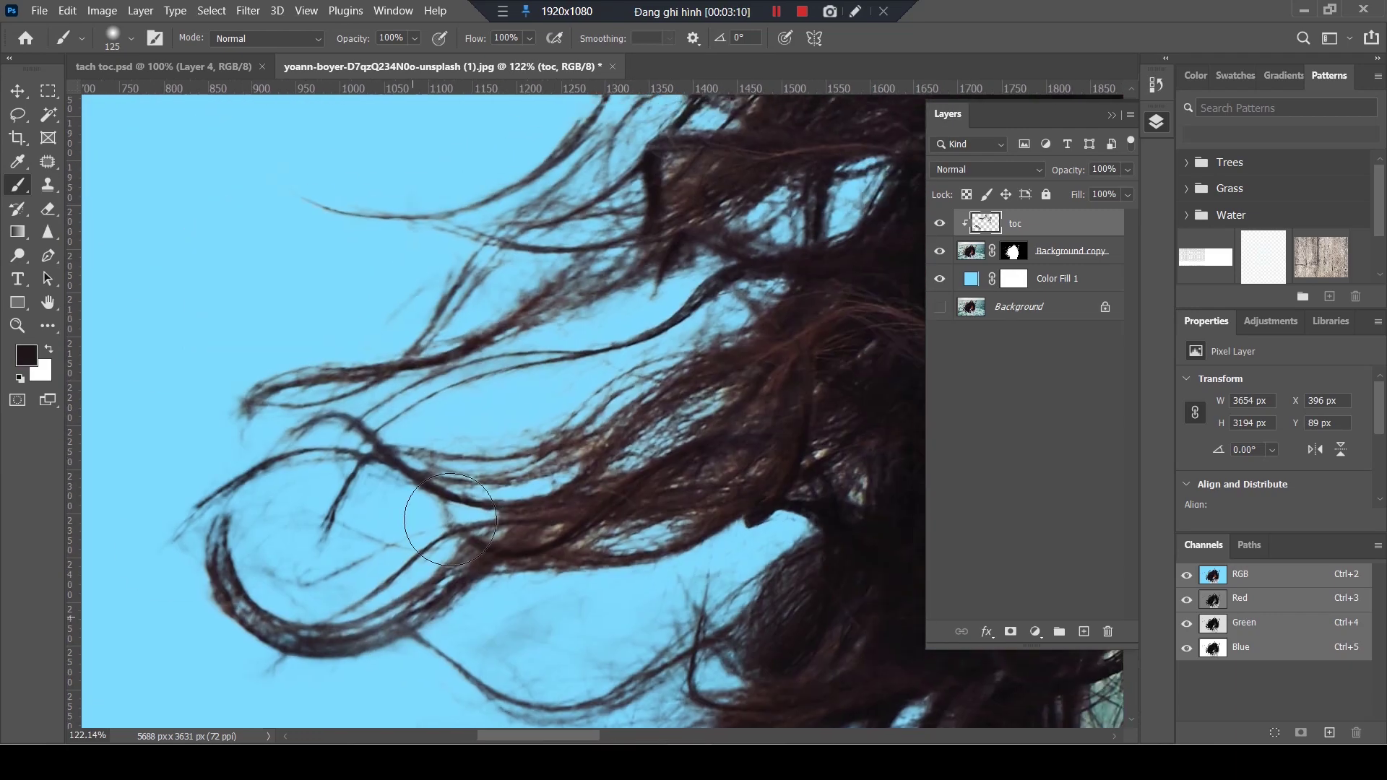
scroll(534, 443, down, 2)
scroll(534, 444, left, 3)
mouse_move(470, 505)
mouse_down()
mouse_move(372, 403)
mouse_move(708, 217)
mouse_up()
scroll(506, 361, left, 3)
drag(477, 390, 299, 474)
mouse_move(752, 390)
mouse_down()
mouse_move(787, 364)
mouse_move(448, 448)
mouse_up()
- Darken the long strands reaching far left and their thin tips at the left edge
scroll(448, 448, down, 2)
drag(723, 325, 419, 419)
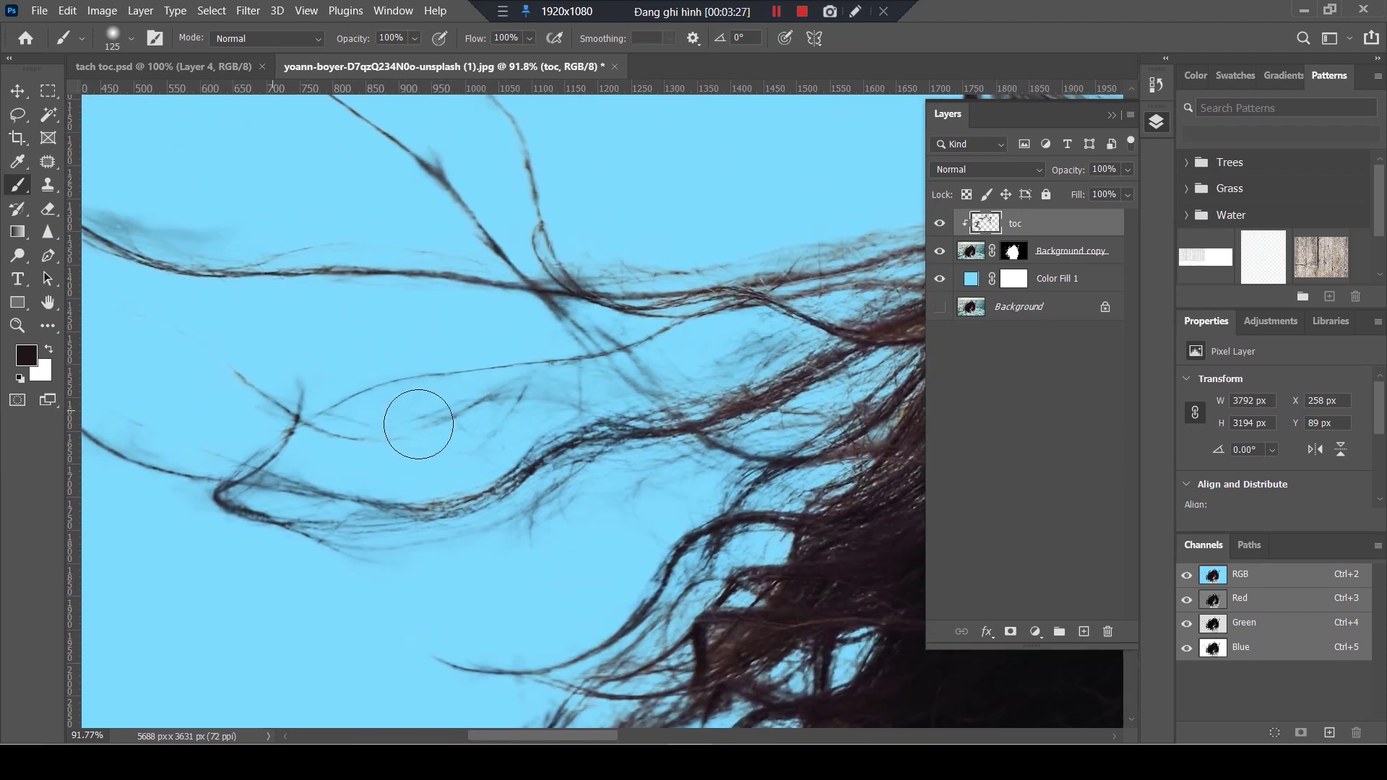
scroll(419, 419, right, 3)
scroll(505, 362, right, 3)
drag(607, 339, 766, 332)
scroll(496, 397, down, 2)
drag(496, 396, 687, 361)
scroll(465, 193, up, 2)
drag(464, 192, 727, 373)
scroll(614, 354, left, 3)
drag(527, 331, 347, 505)
scroll(434, 448, left, 3)
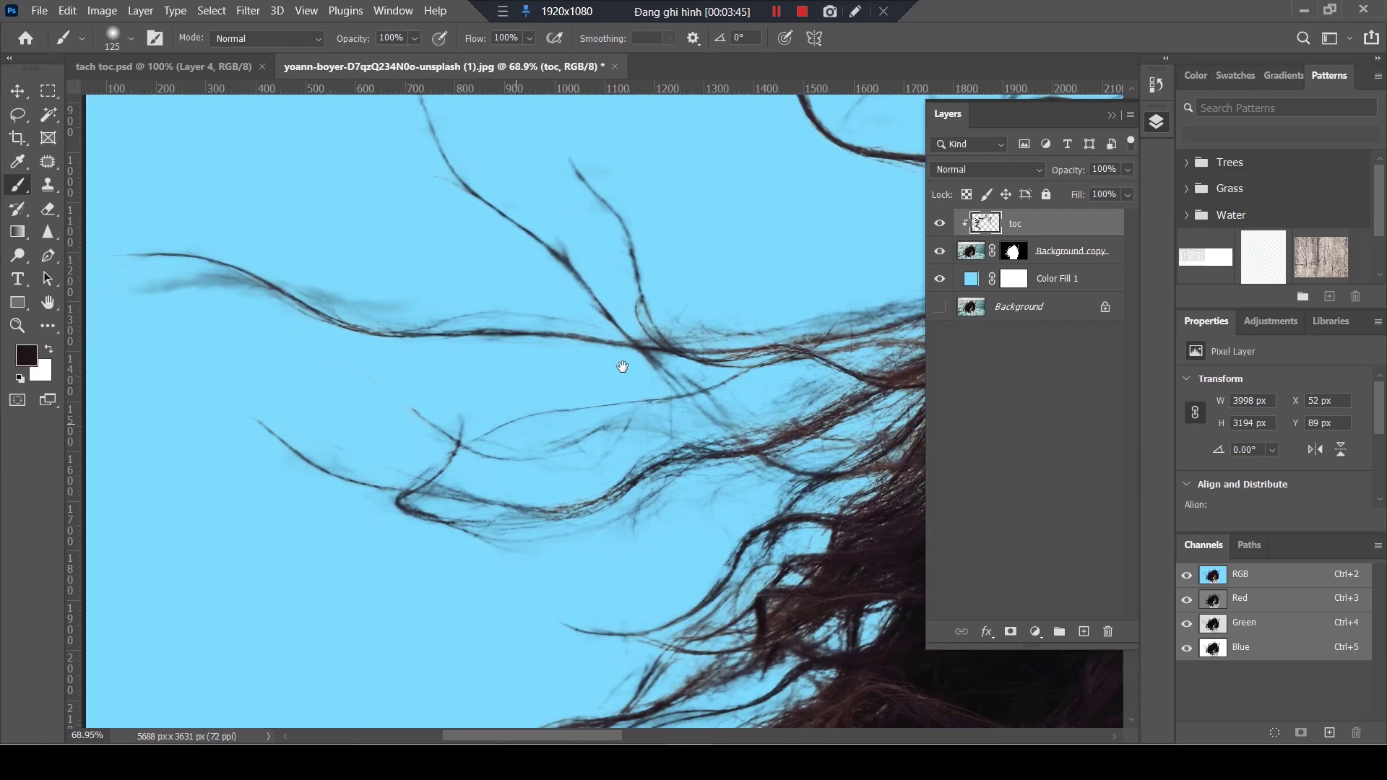
scroll(526, 411, down, 2)
scroll(531, 392, right, 5)
scroll(372, 556, down, 3)
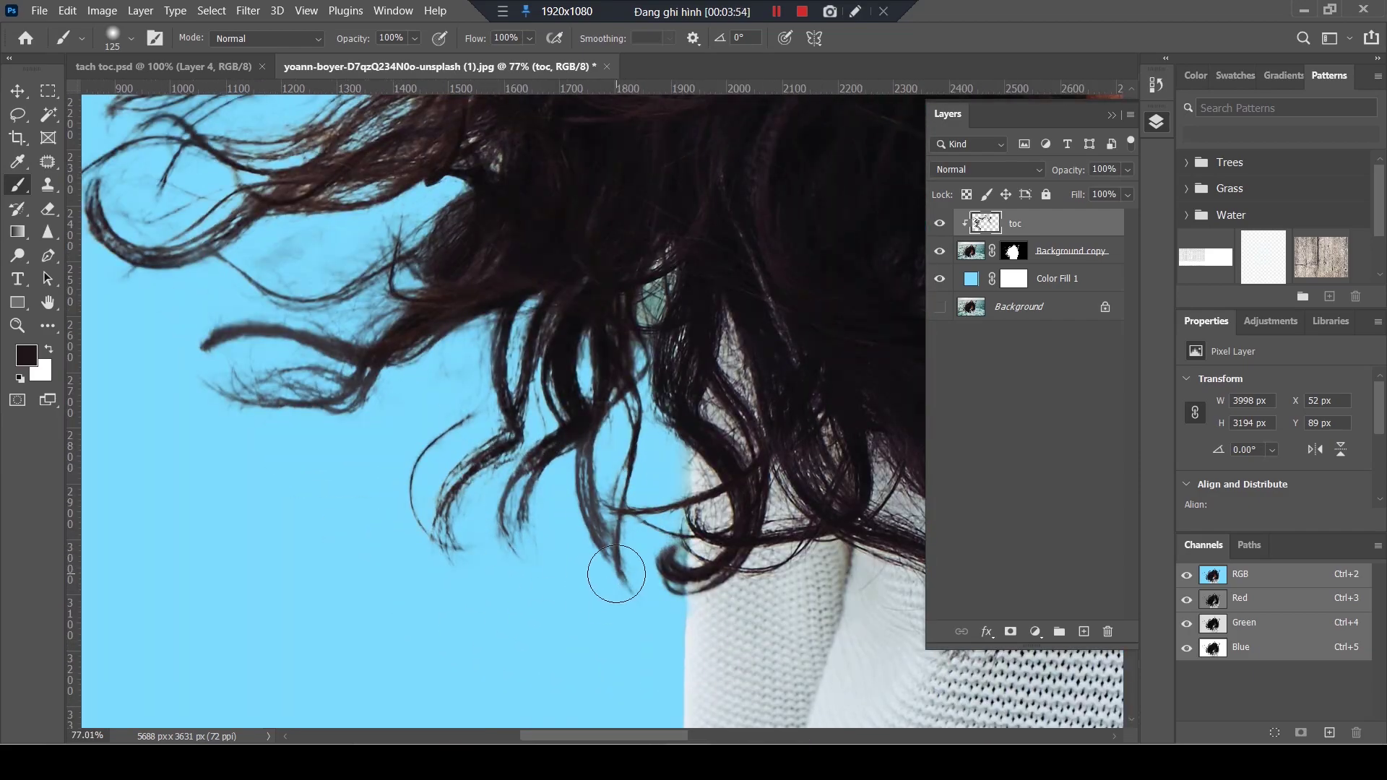
scroll(140, 690, down, 2)
scroll(139, 690, down, 3)
scroll(505, 253, up, 5)
scroll(603, 340, up, 2)
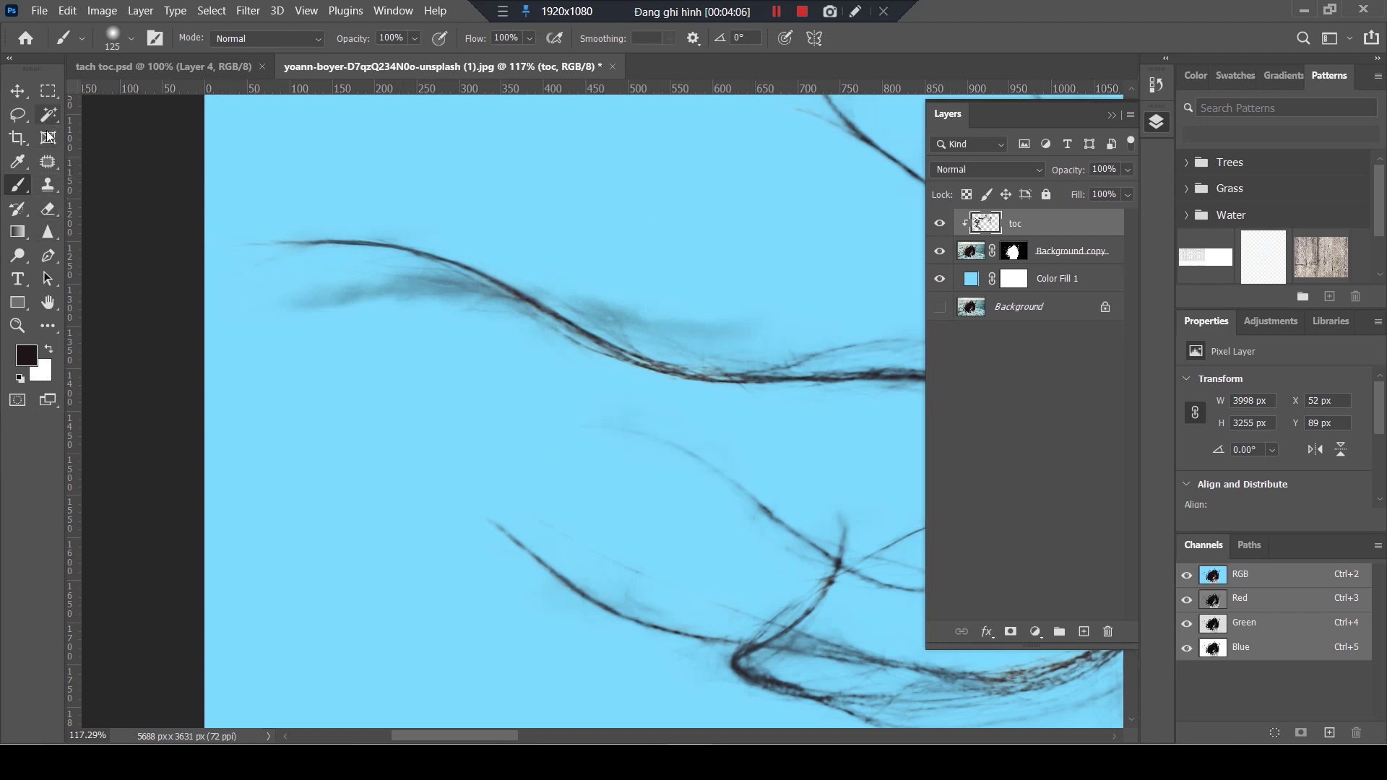
- Target the Background copy mask with the Brush, undoing a mistaken first mask stroke
click(48, 209)
scroll(466, 299, up, 2)
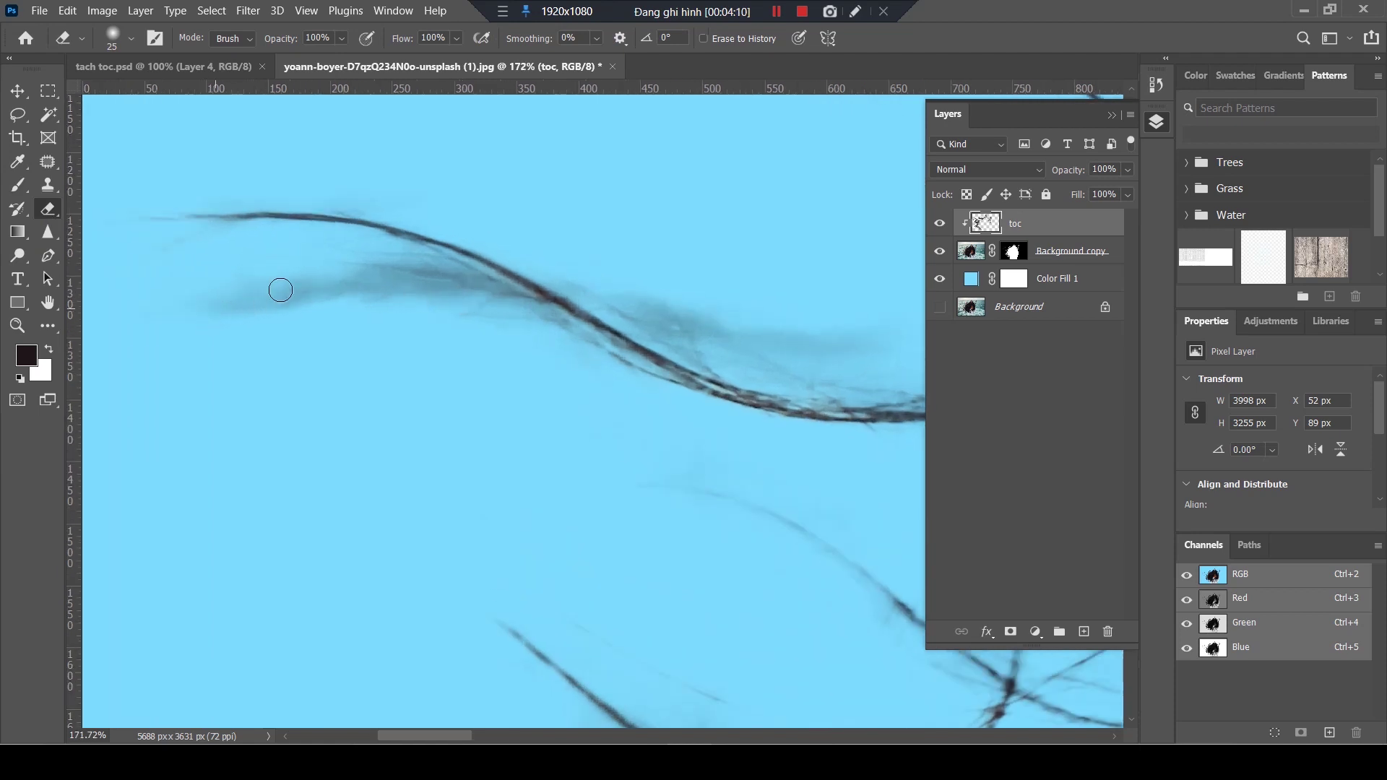
click(1015, 251)
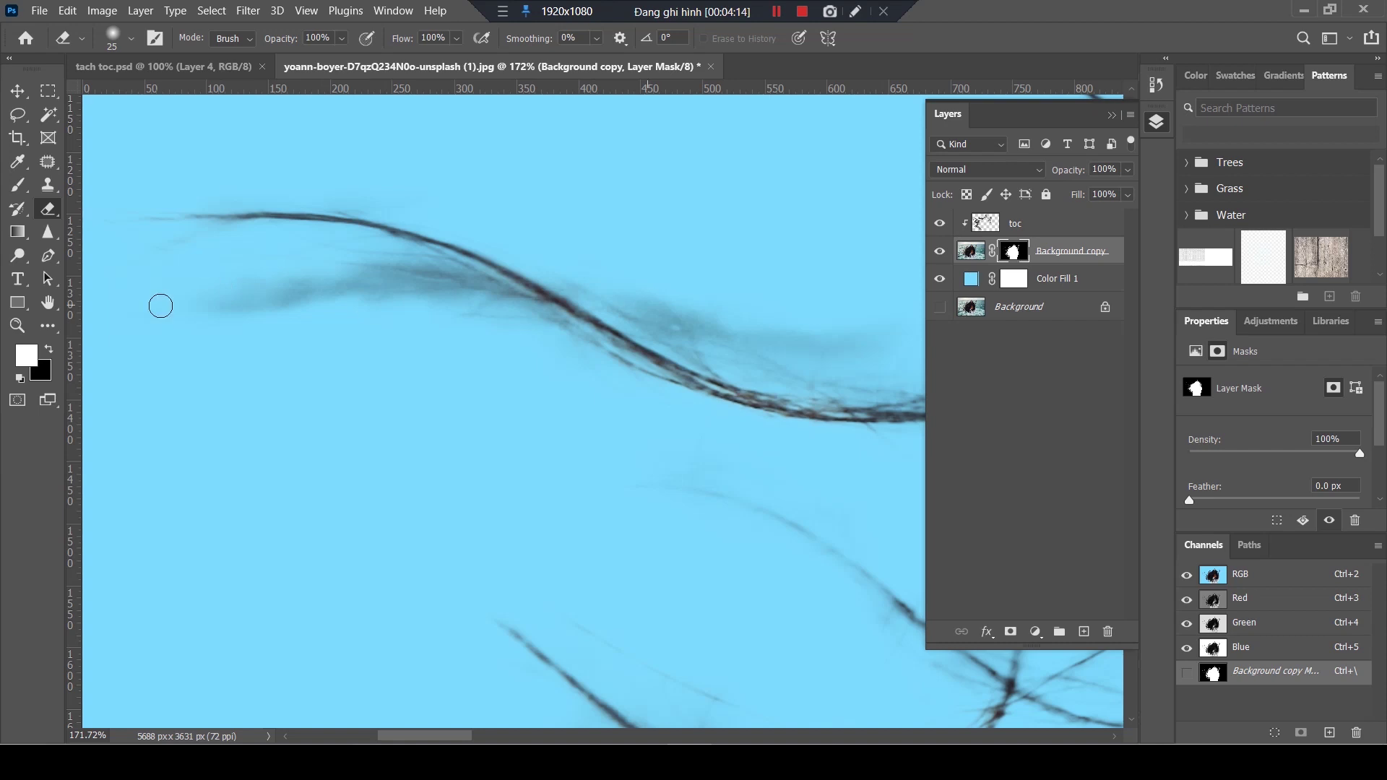
click(20, 188)
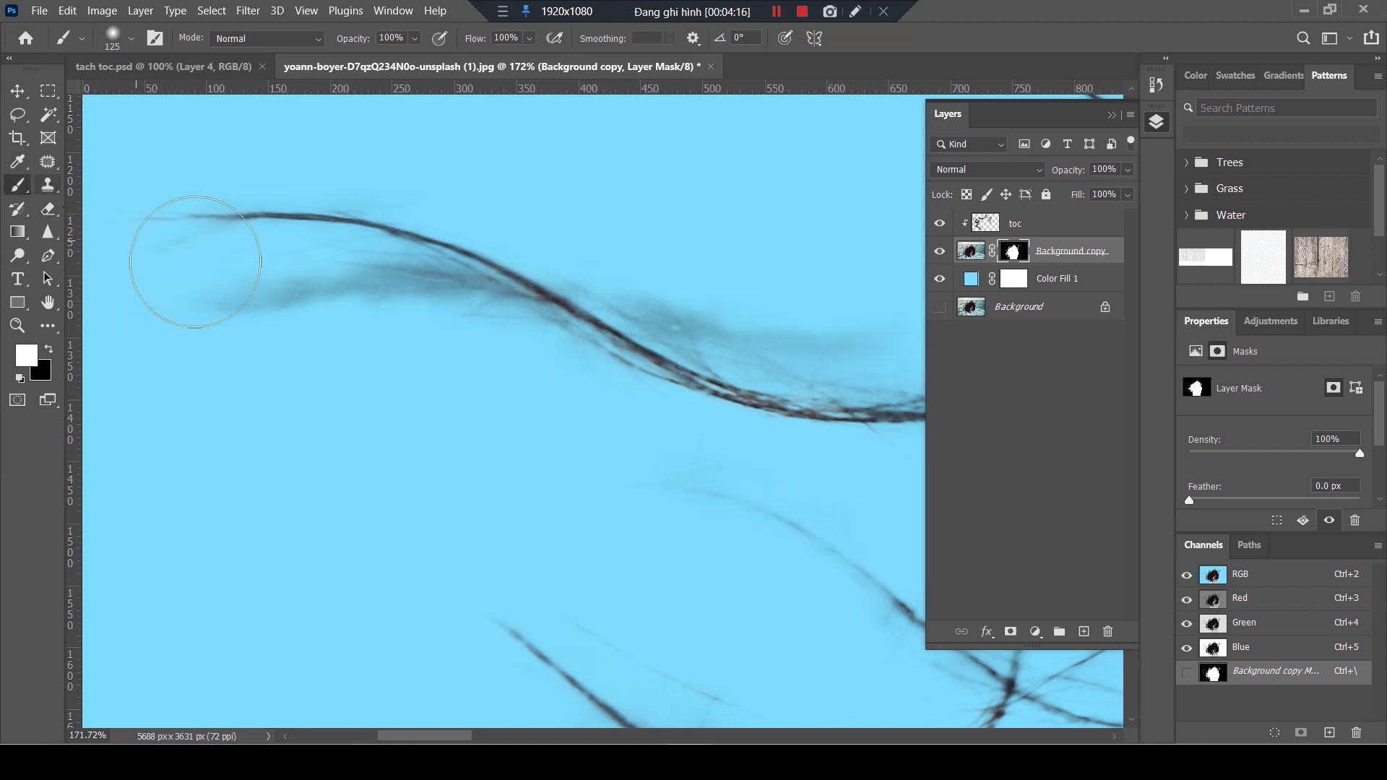
drag(210, 325, 331, 332)
key(ctrl+z)
- Paint black on the mask to remove the dark smudge and haze beside the left strands
key(x)
mouse_move(318, 319)
mouse_down()
mouse_move(354, 341)
mouse_move(387, 319)
mouse_up()
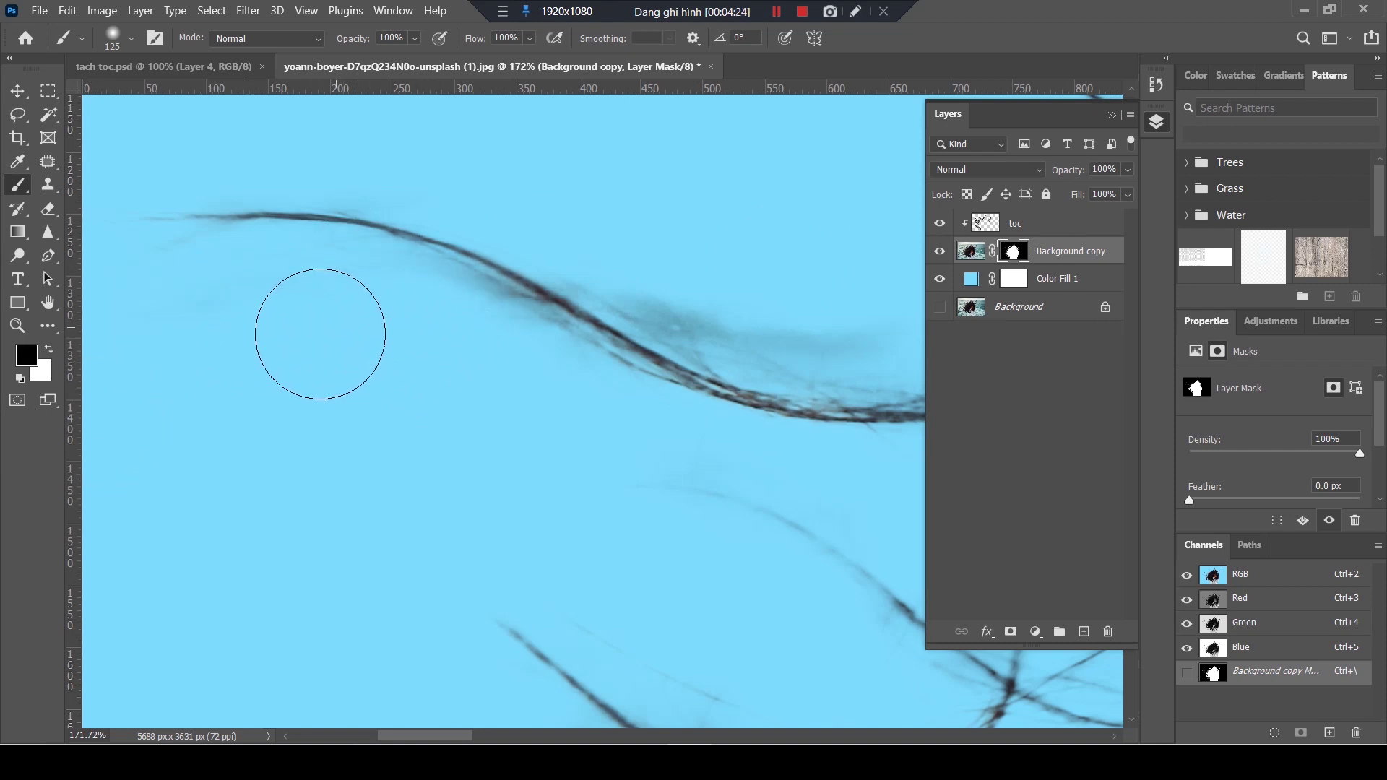
drag(765, 289, 573, 312)
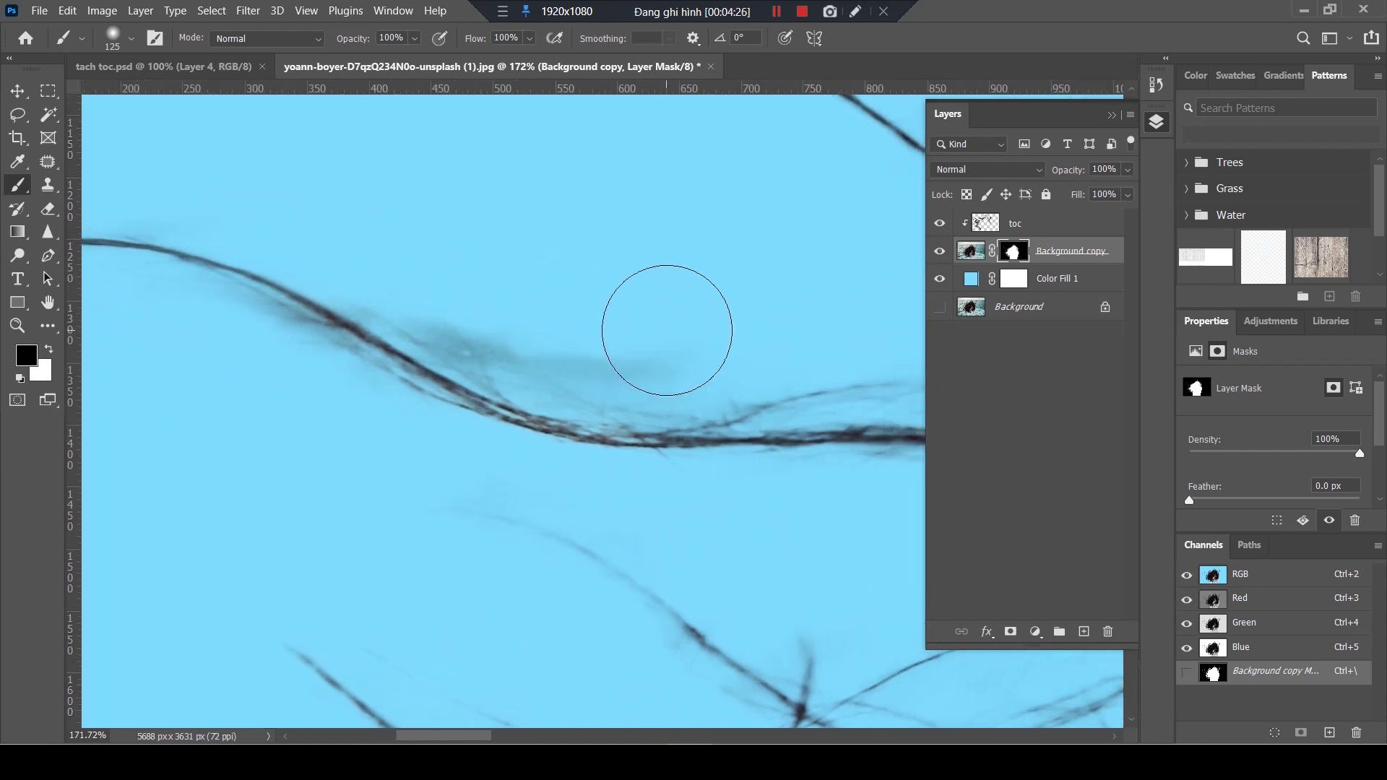
drag(665, 325, 527, 288)
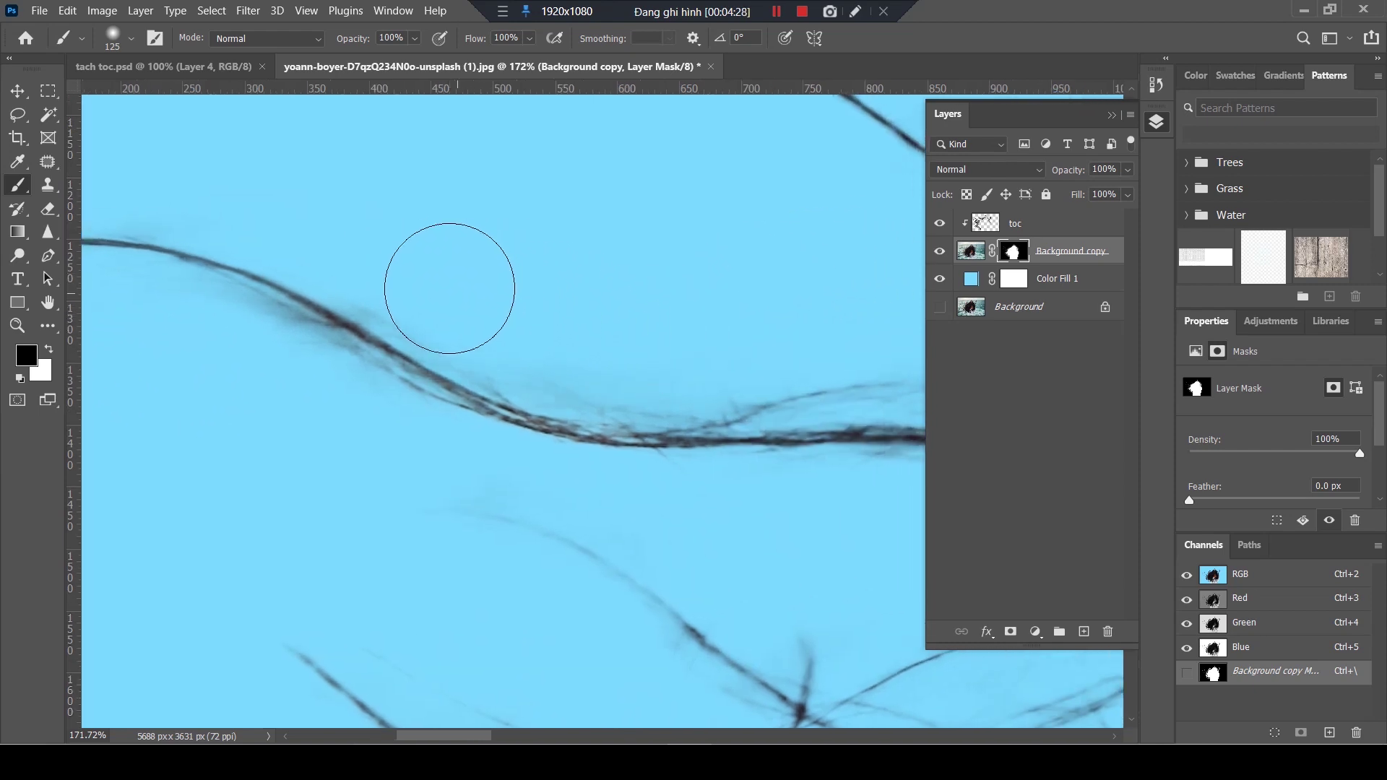
drag(465, 282, 294, 340)
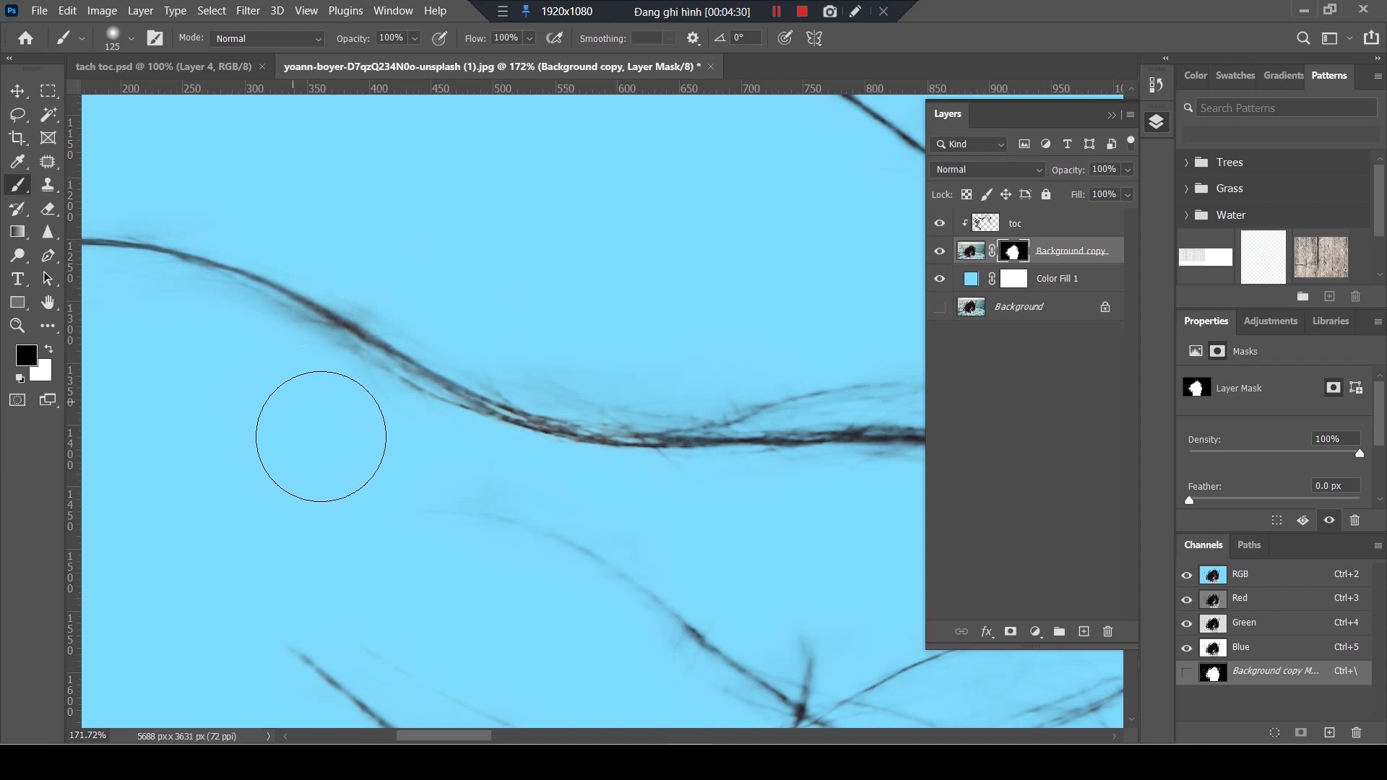
drag(691, 501, 690, 467)
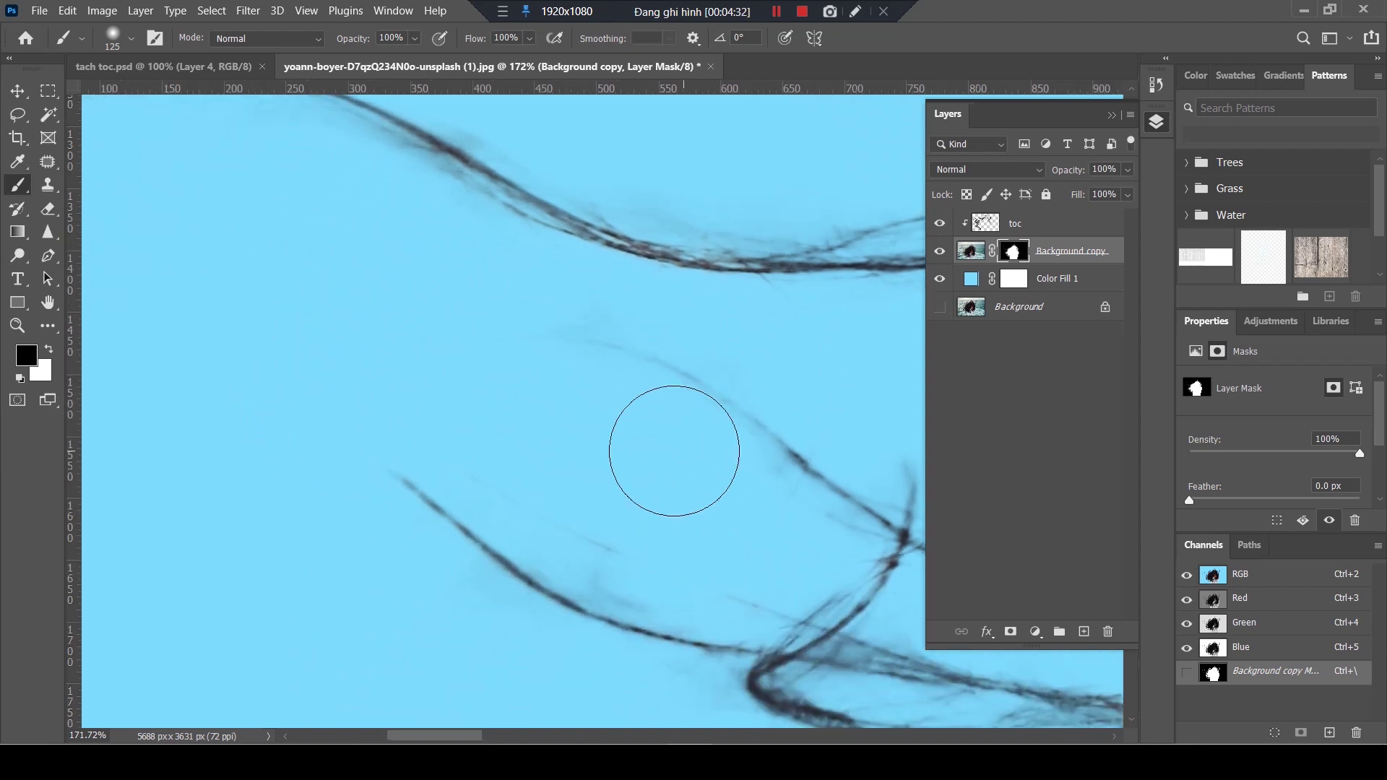
drag(573, 696, 534, 410)
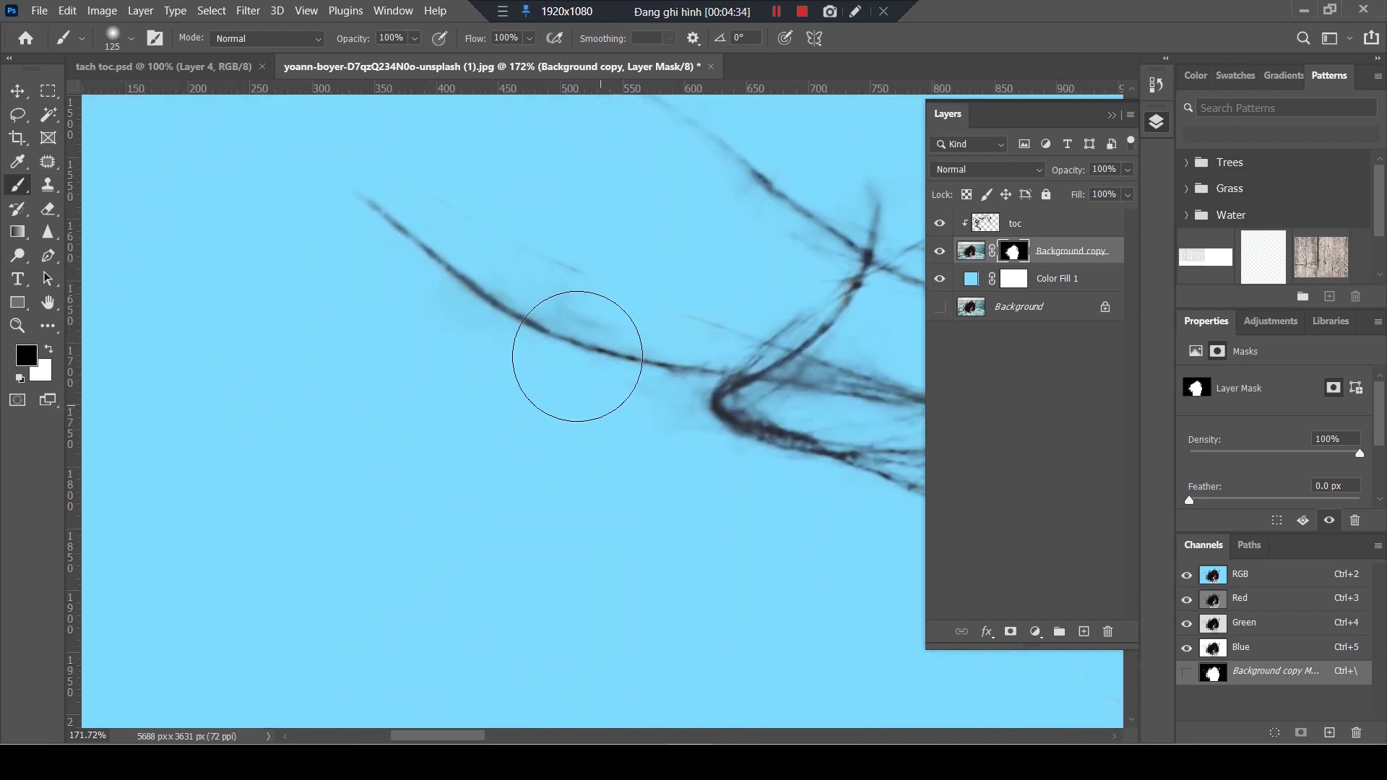
- Shrink the brush to a finer size and zoom back out over the strands
scroll(626, 319, down, 3)
scroll(626, 318, down, 1)
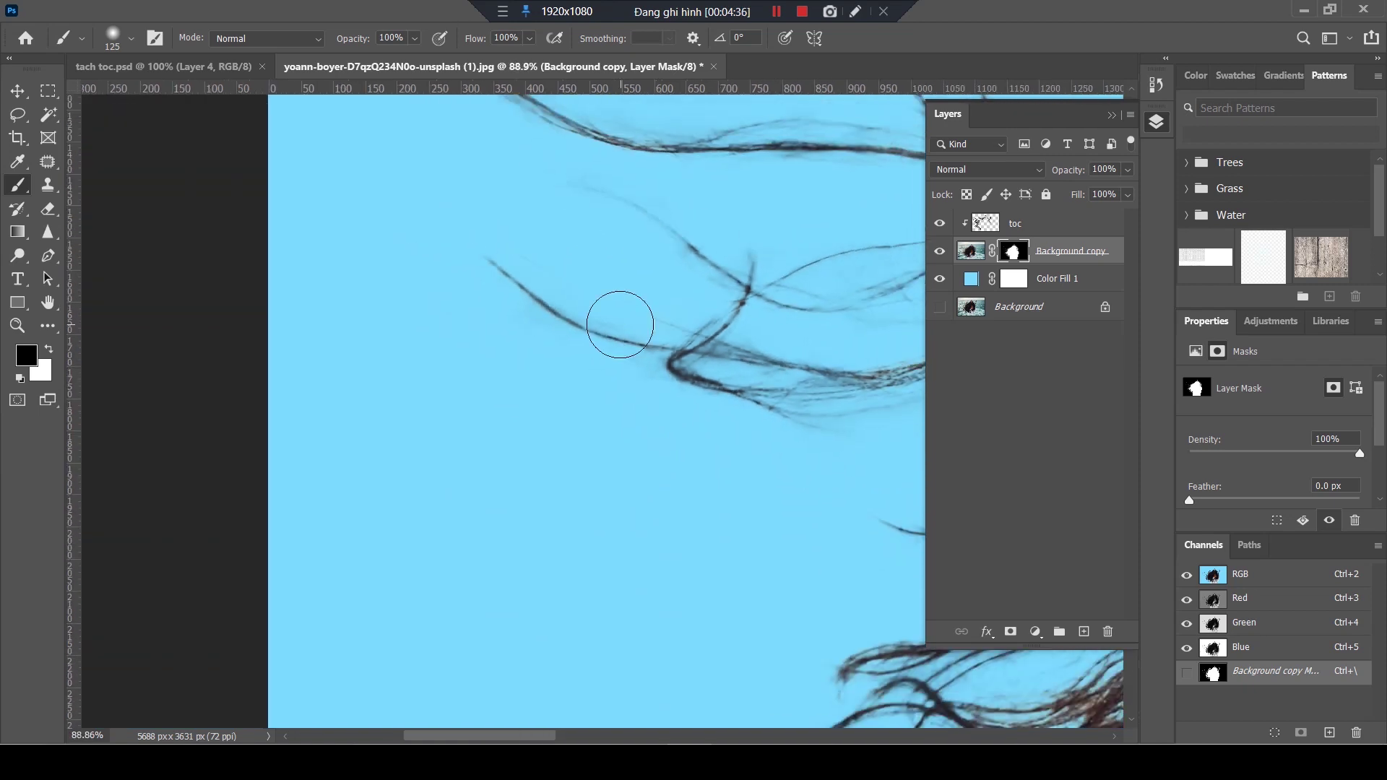
scroll(618, 320, up, 3)
key(bracketleft)
key(bracketleft)
key(bracketleft)
key(bracketleft)
key(bracketleft)
key(bracketleft)
key(bracketleft)
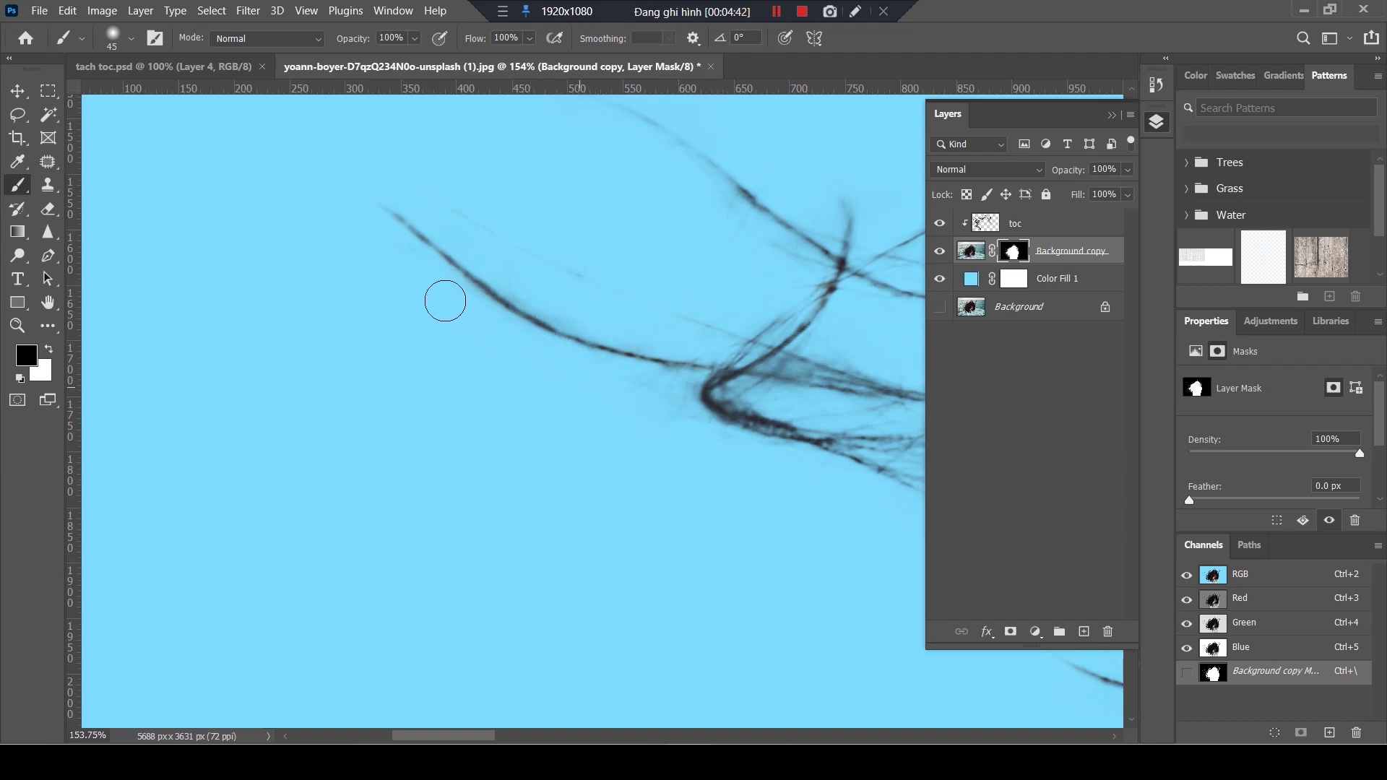
scroll(627, 371, down, 2)
scroll(668, 383, down, 2)
scroll(718, 424, down, 2)
scroll(607, 410, down, 2)
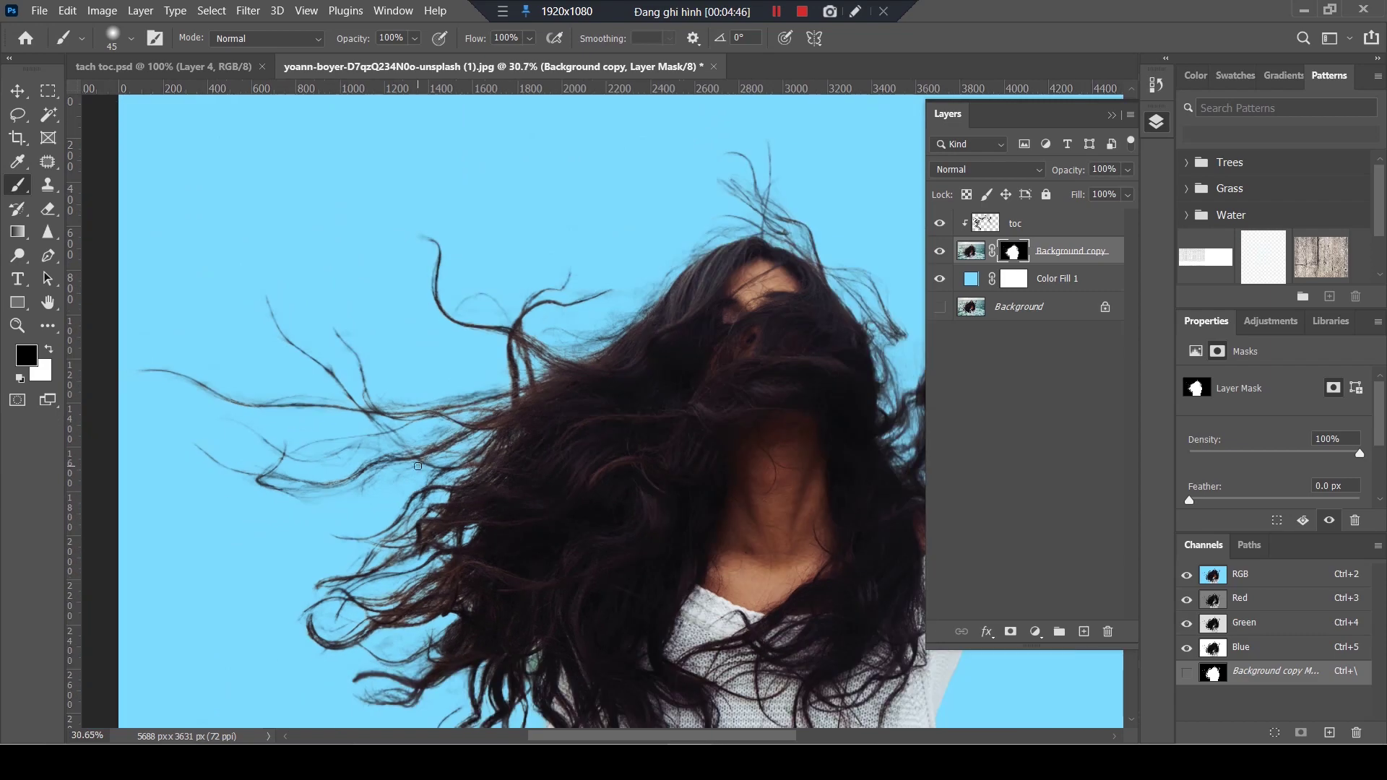
- Zoom in and out to review the finished cut-out woman on the light blue fill
scroll(619, 279, up, 2)
scroll(616, 279, up, 2)
scroll(616, 278, up, 2)
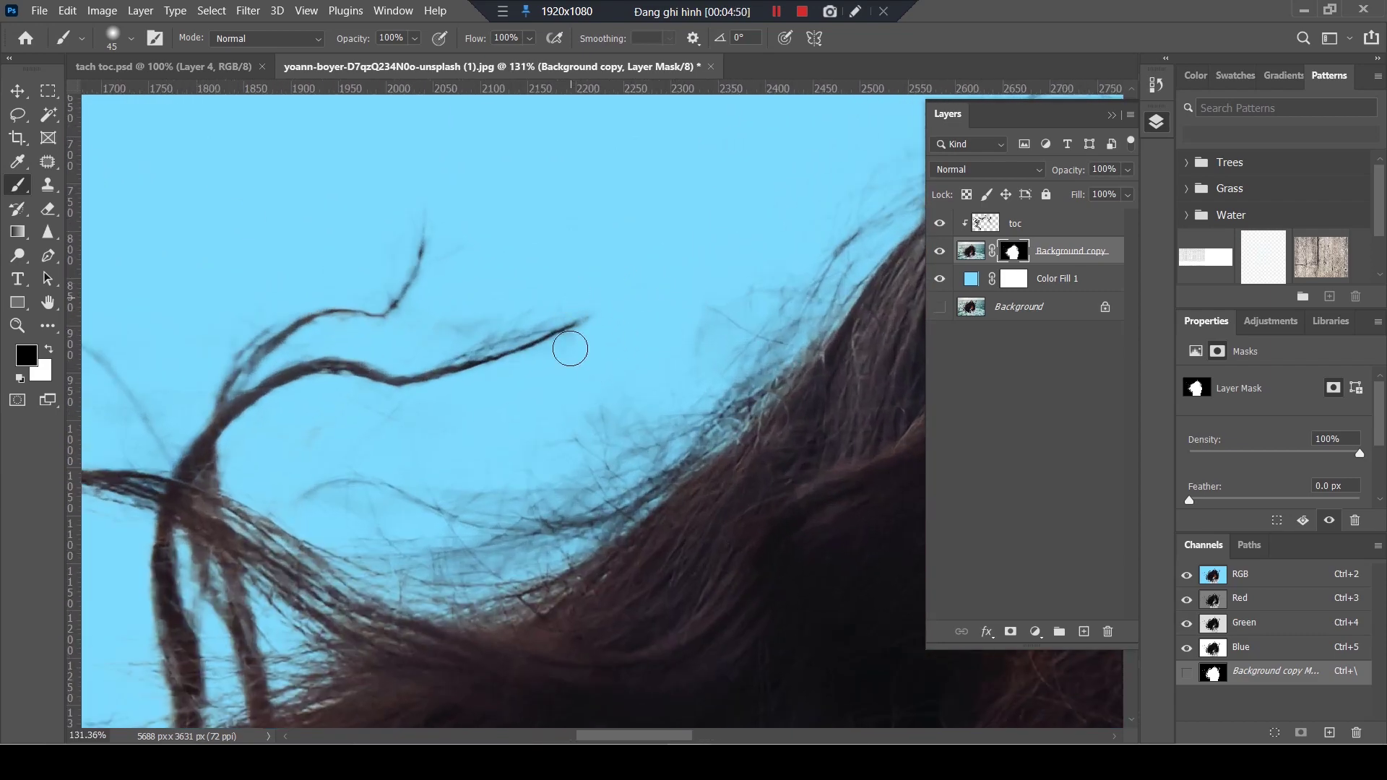
scroll(556, 354, down, 2)
scroll(535, 365, down, 2)
scroll(532, 372, down, 2)
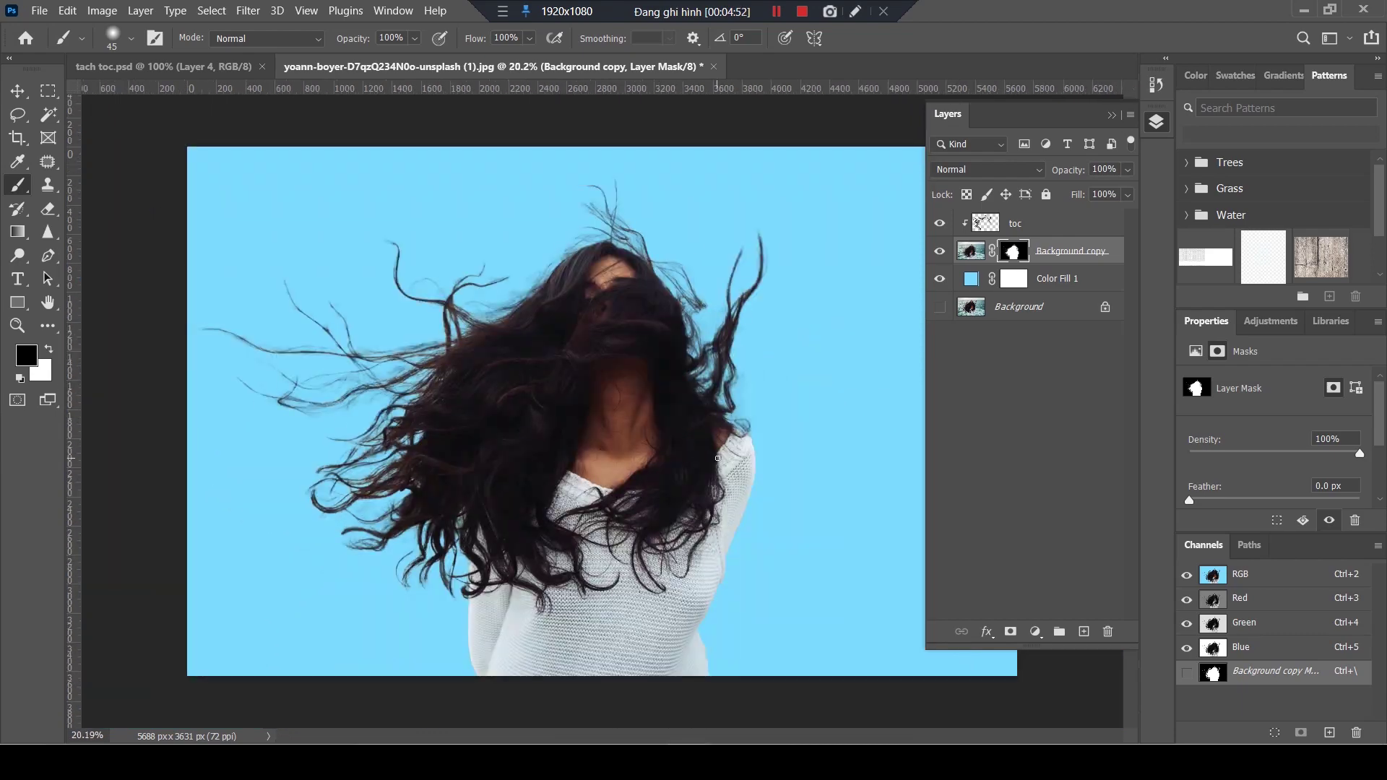
scroll(789, 418, up, 2)
scroll(784, 419, up, 2)
scroll(786, 421, up, 2)
scroll(785, 421, down, 2)
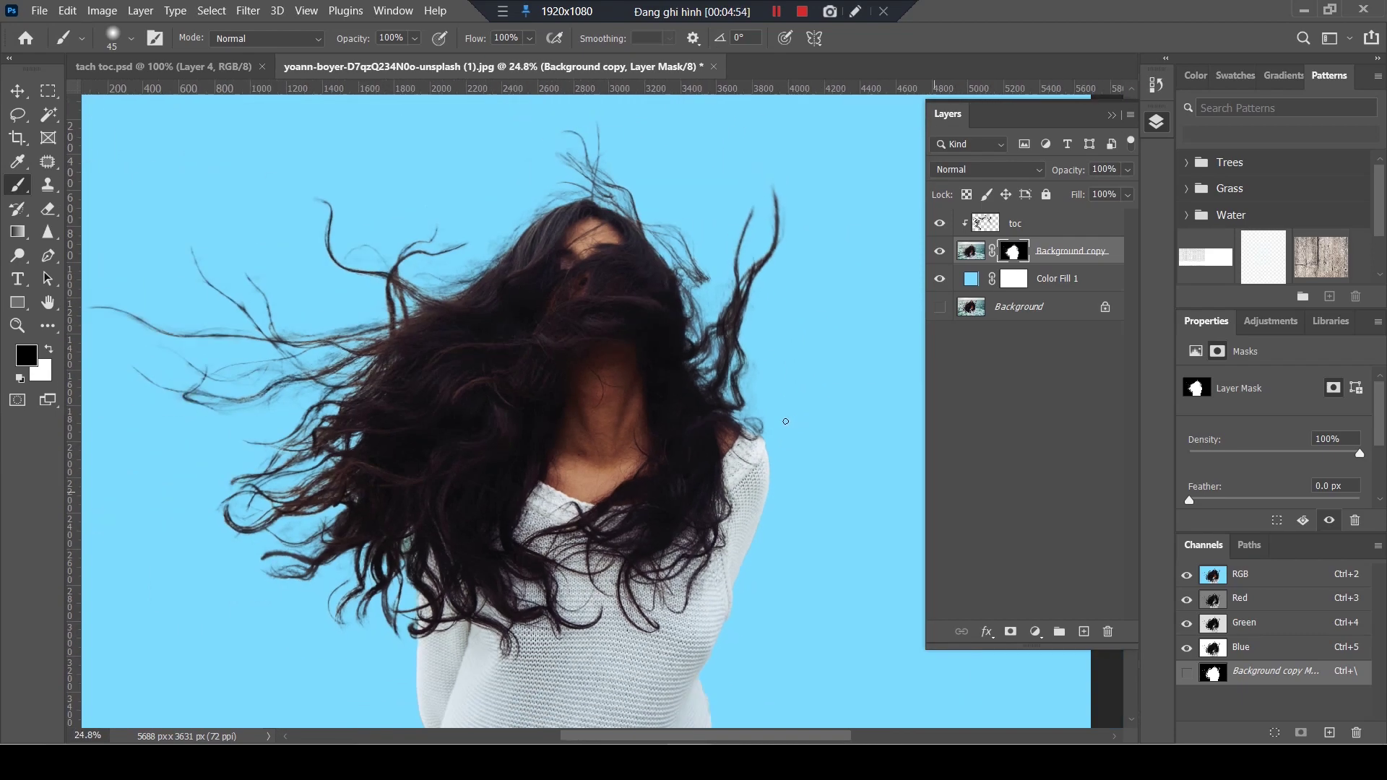
scroll(786, 421, down, 1)
scroll(785, 422, up, 1)
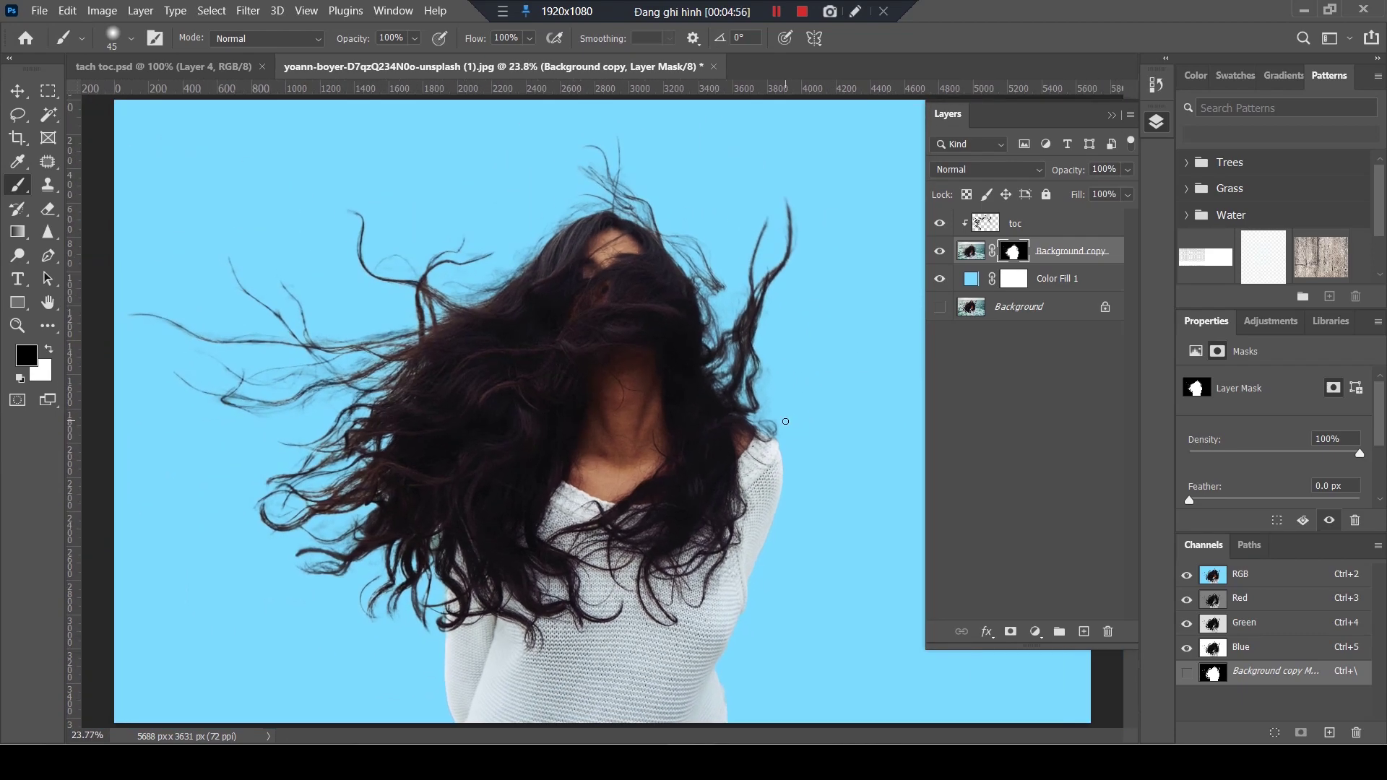
- Collapse the Layers panel and select the Color Fill 1 layer with the Move tool
click(1112, 115)
click(17, 91)
click(955, 179)
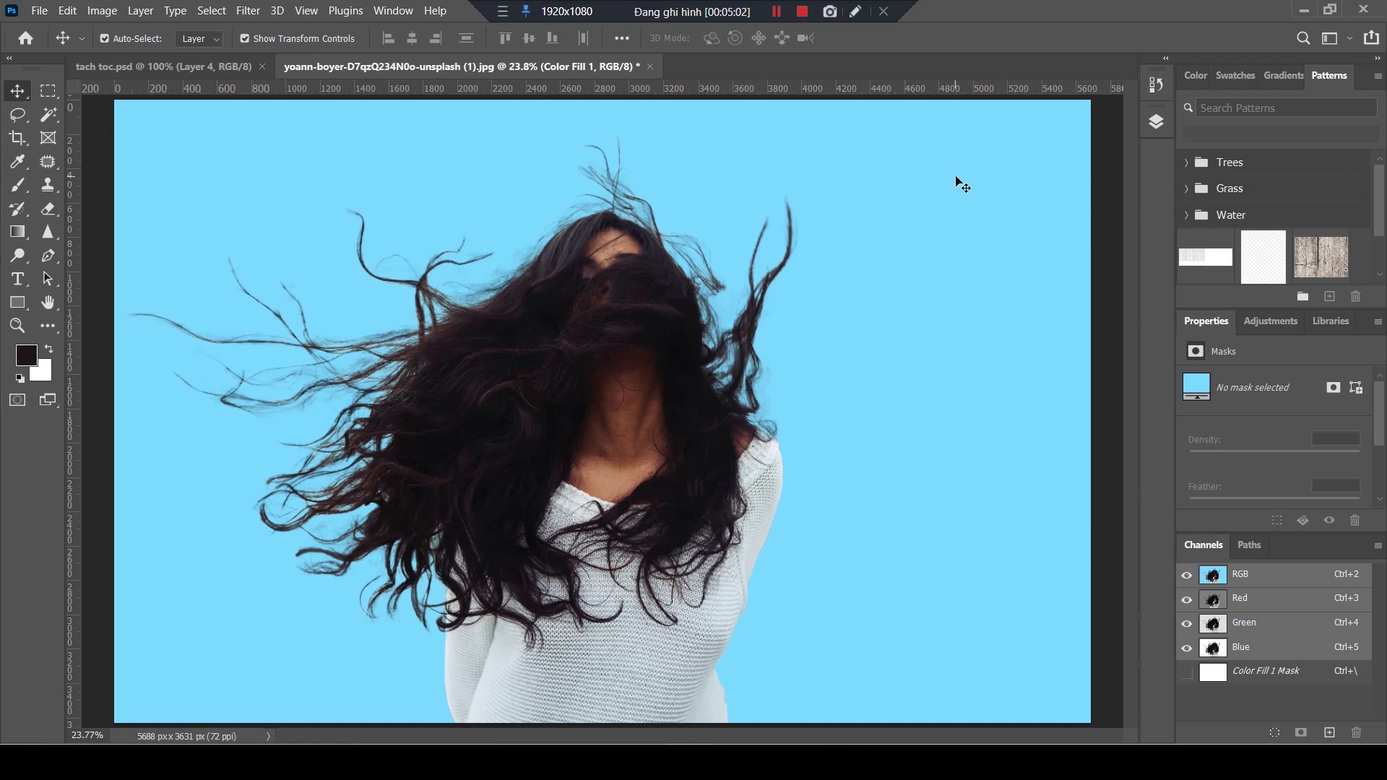